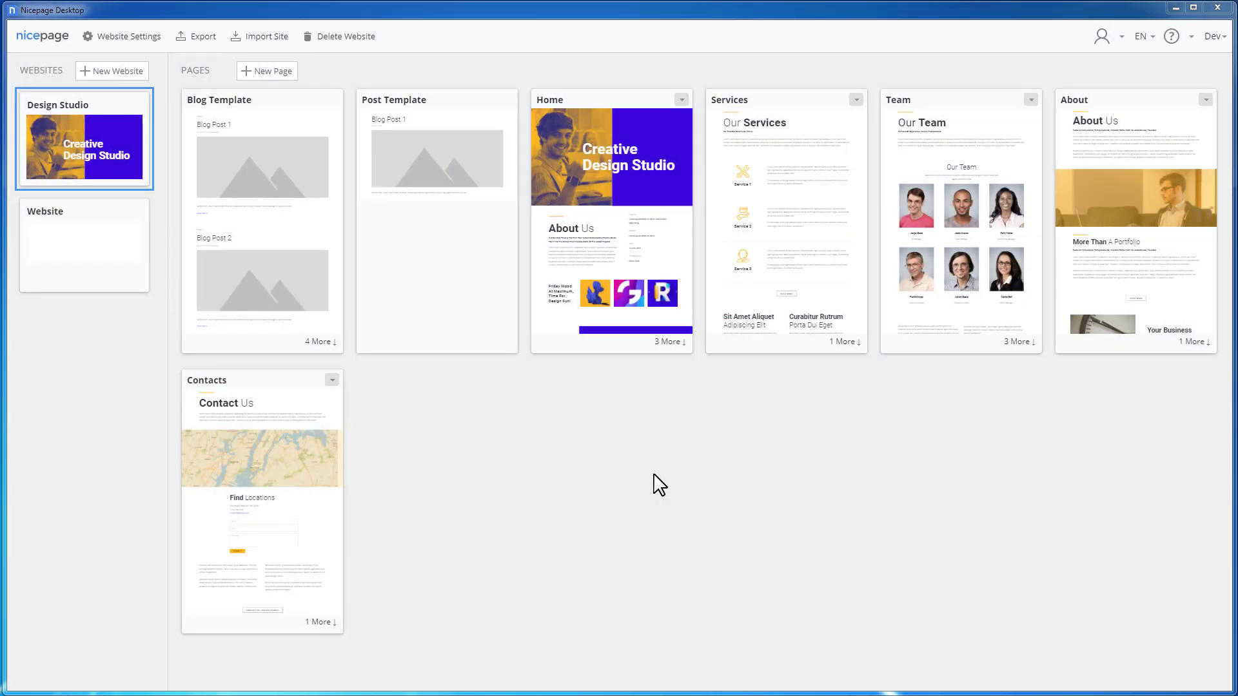
left_click(608, 227)
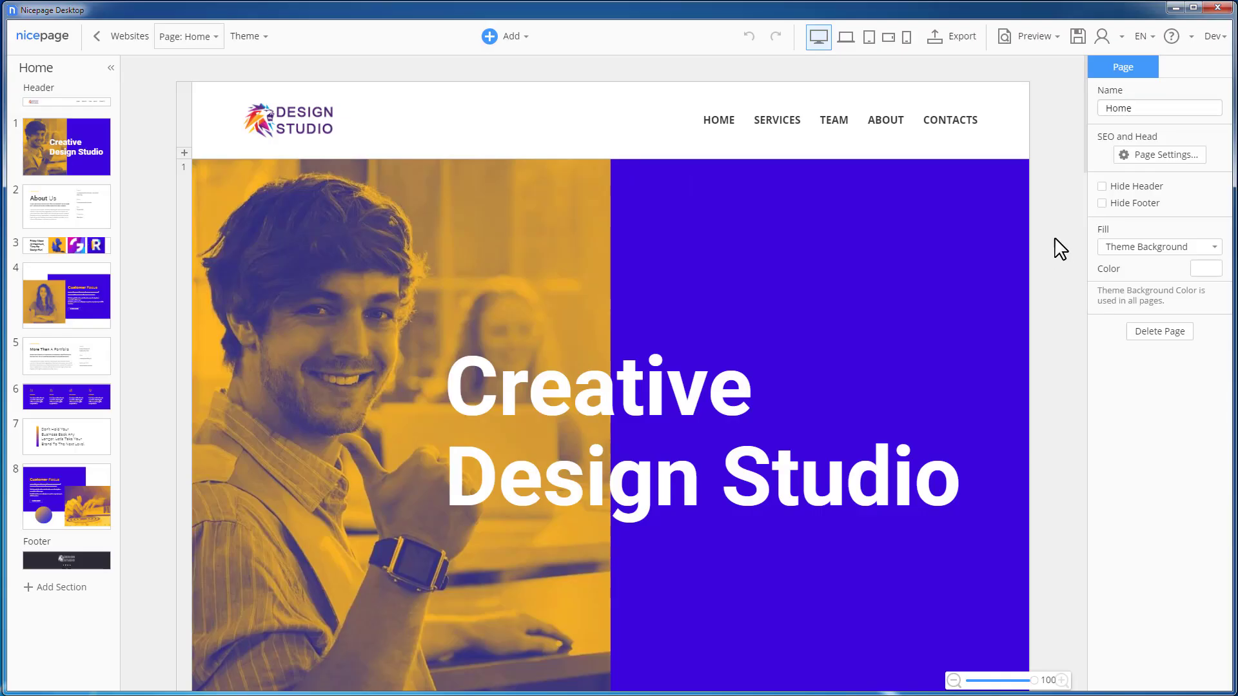
left_click(1012, 153)
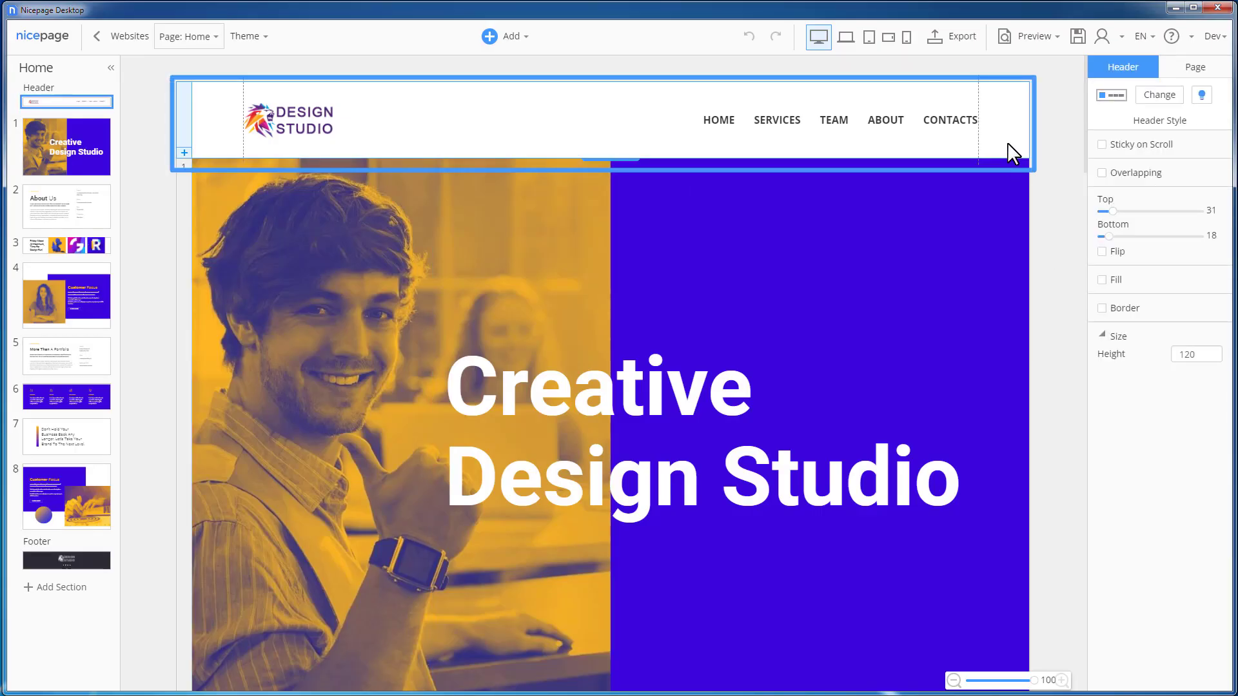
left_click(743, 129)
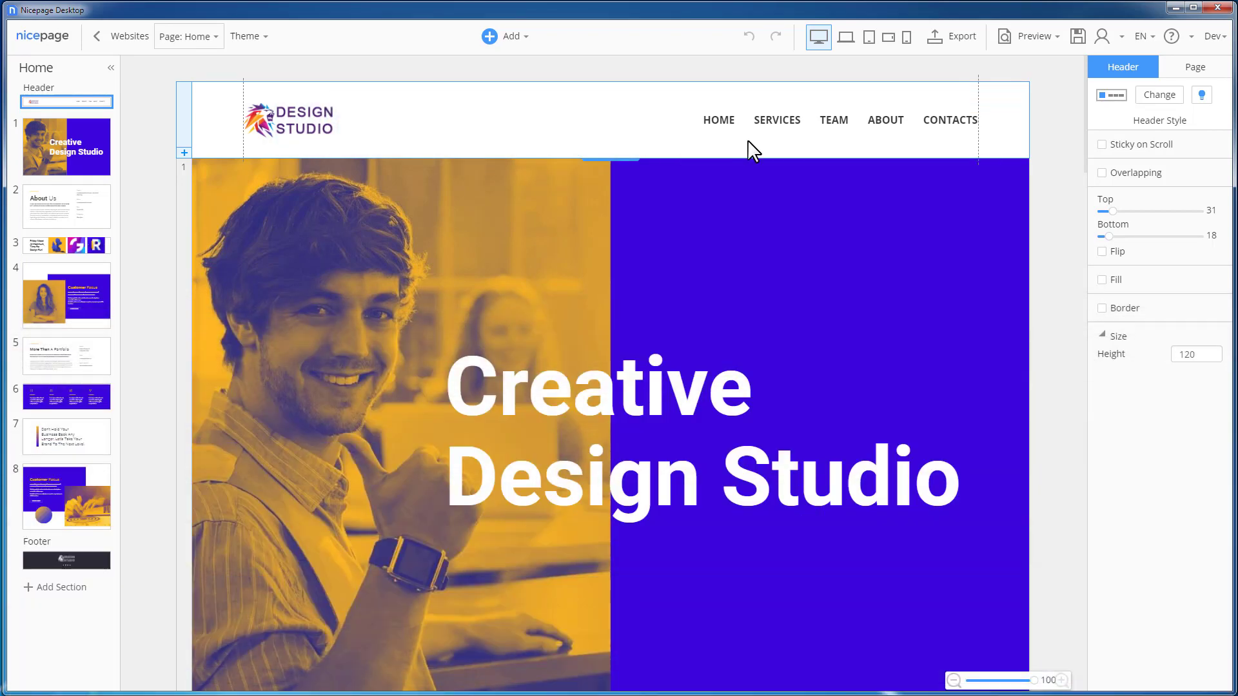
- On the Websites dashboard, move the Services page after Team, making the menu Home, Team, Services, About, Contacts
left_click(120, 47)
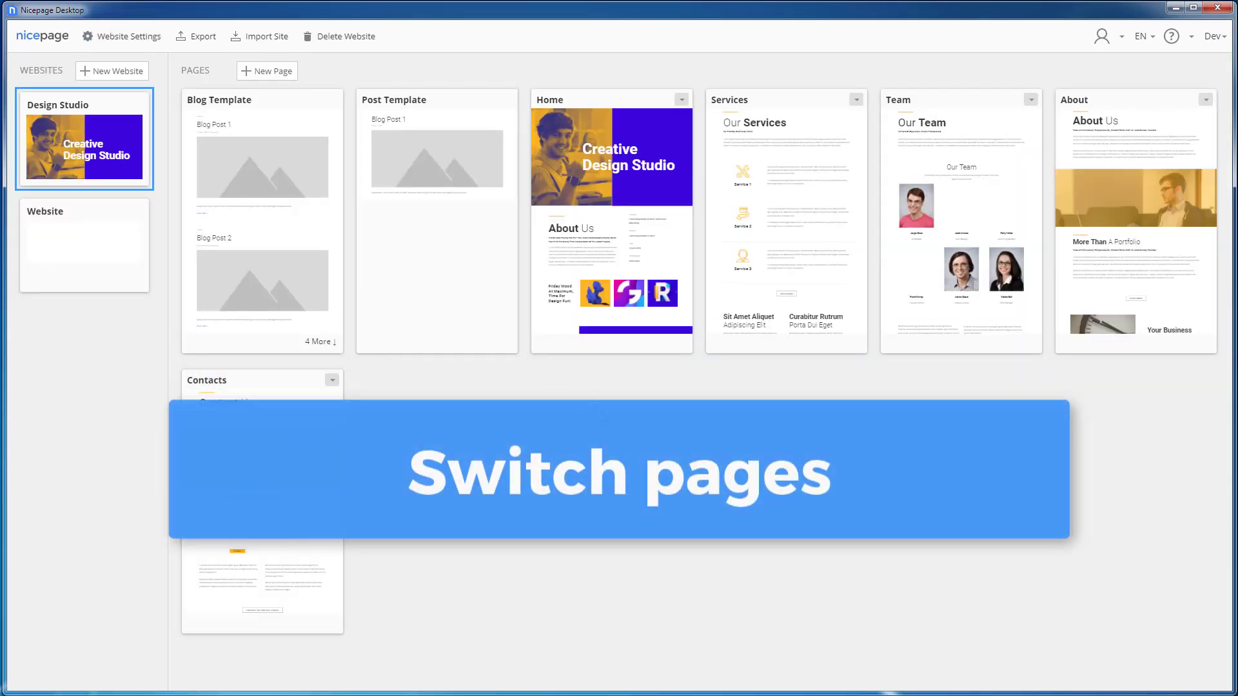
left_click_drag(741, 106, 972, 101)
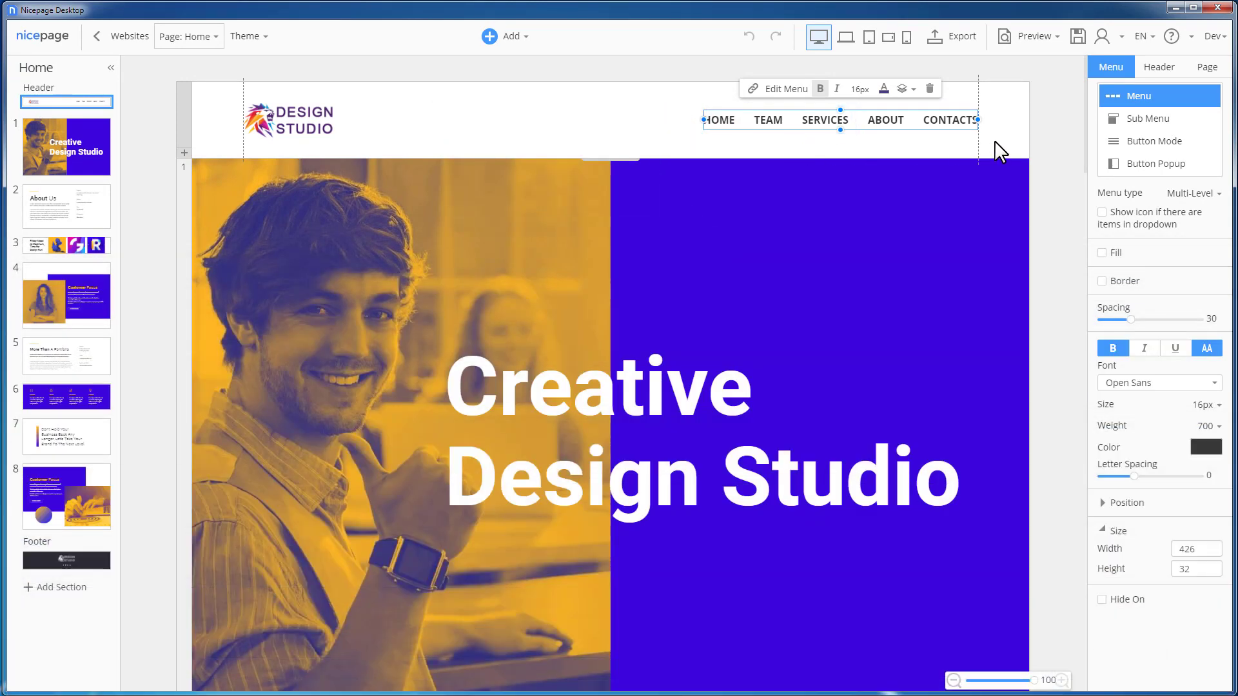
- Export the site as a Joomla Theme & Content package named np_menu_joomla
left_click(995, 152)
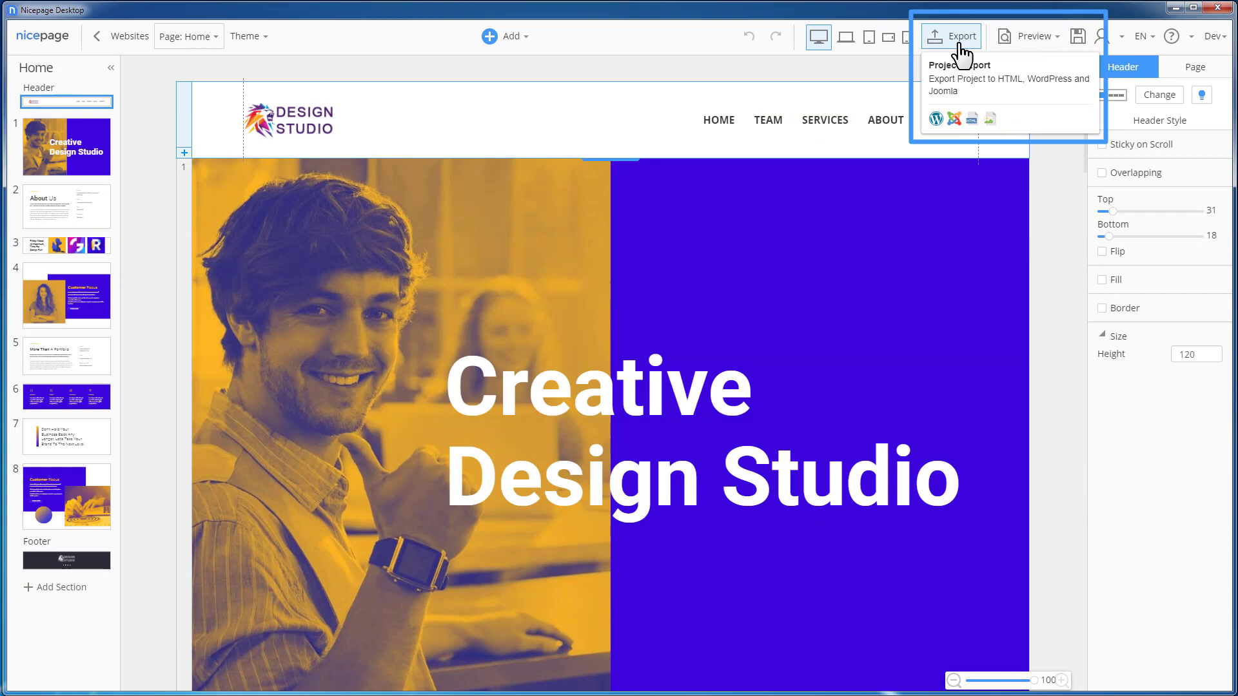
left_click(960, 40)
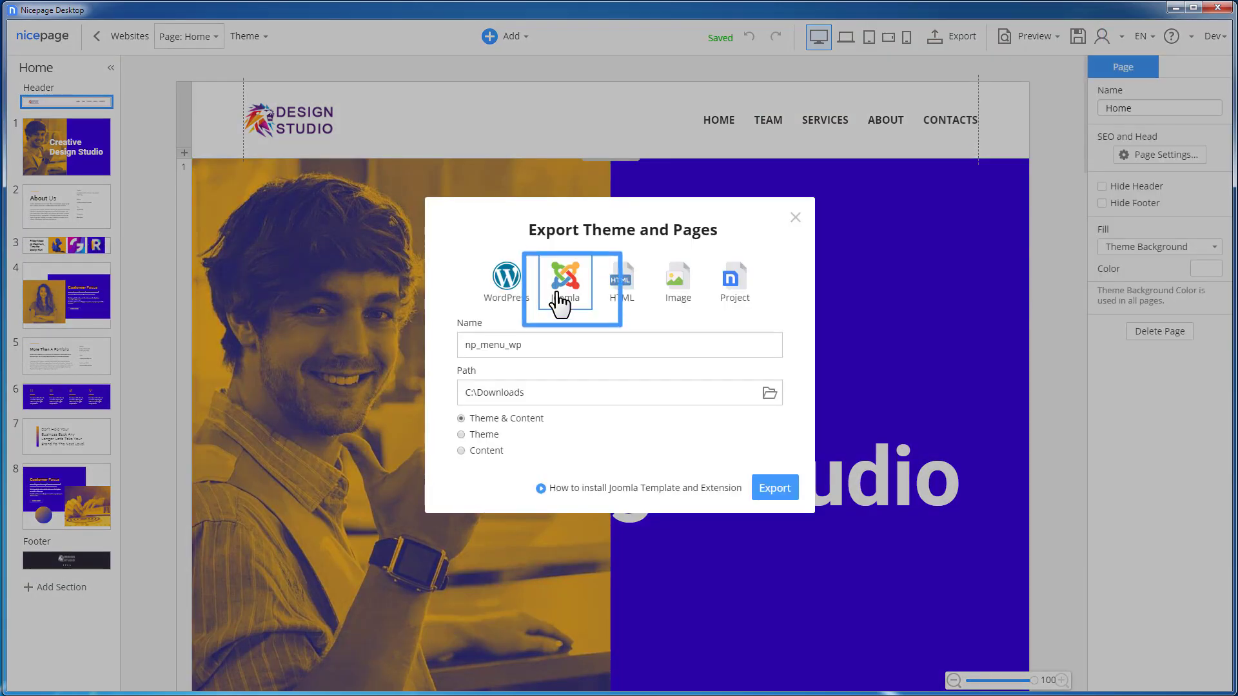
left_click(560, 349)
key("BackSpace")
key("BackSpace")
type("joomla")
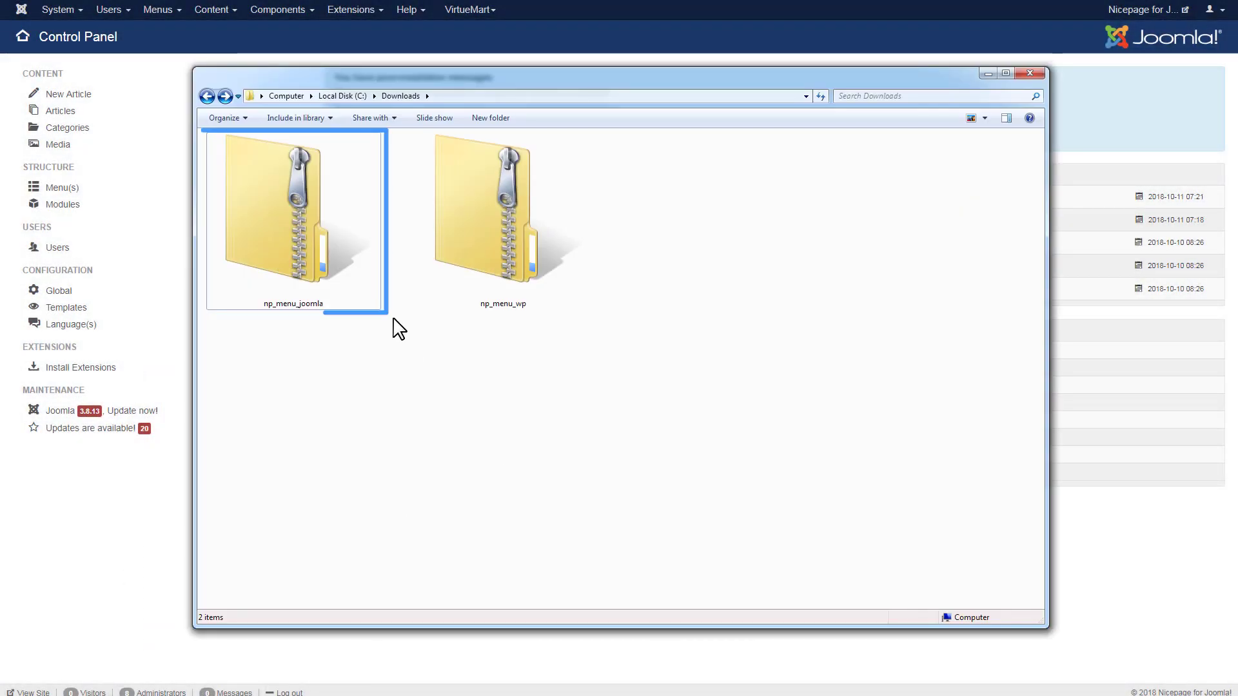
- Extract np_menu_joomla.zip into its own np_menu_joomla folder and open its extensions subfolder
right_click(376, 297)
left_click(413, 327)
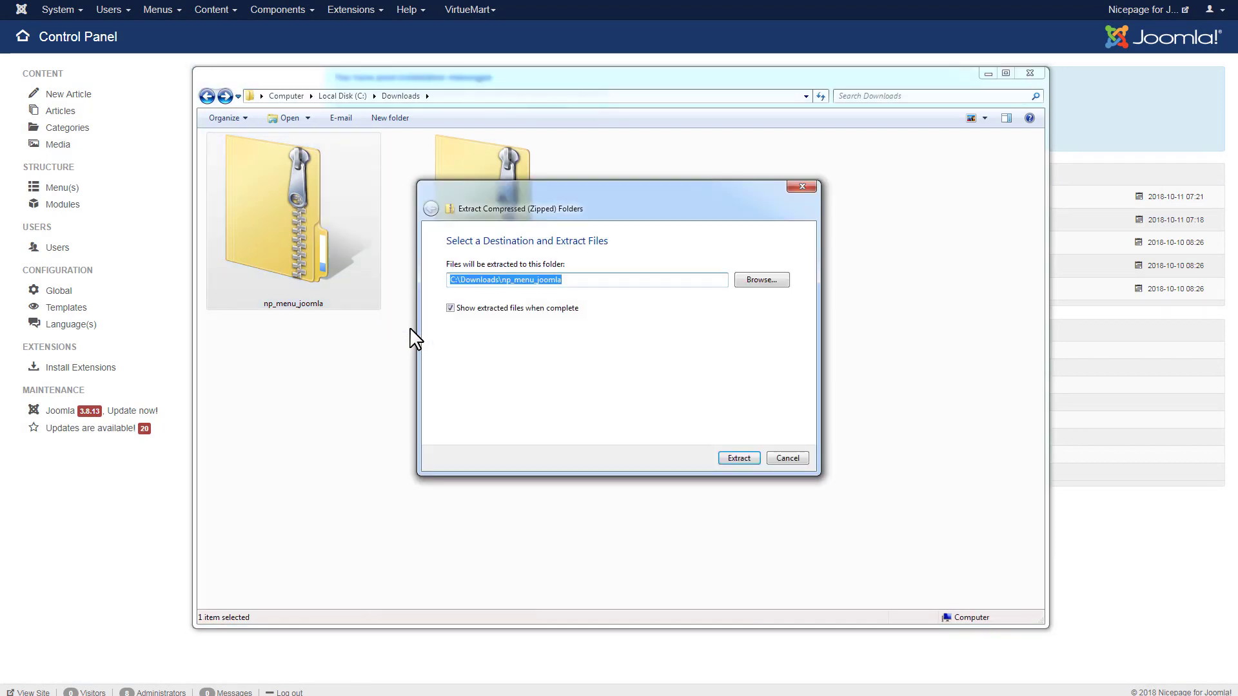
left_click(740, 458)
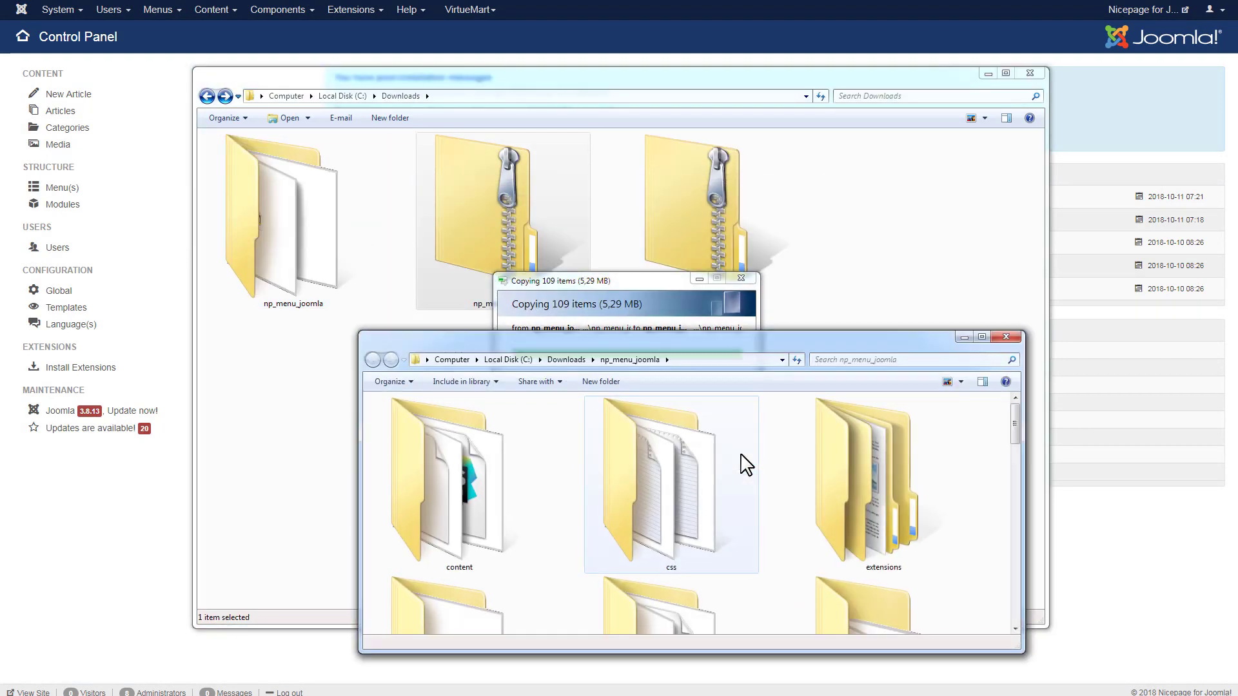
mouse_move(722, 341)
left_mouse_down()
mouse_move(687, 191)
mouse_move(724, 329)
left_mouse_up()
double_click(830, 303)
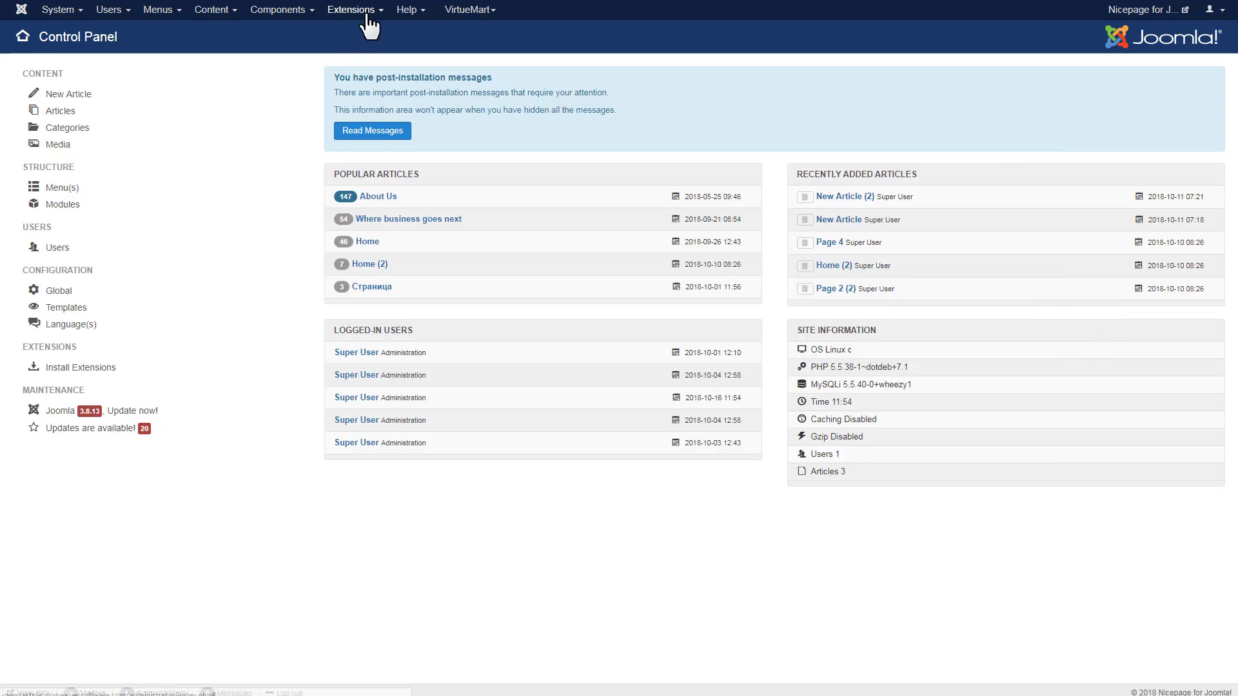
- Install the np_menu_joomla template package through Extensions > Manage > Install
left_click(364, 12)
mouse_move(419, 35)
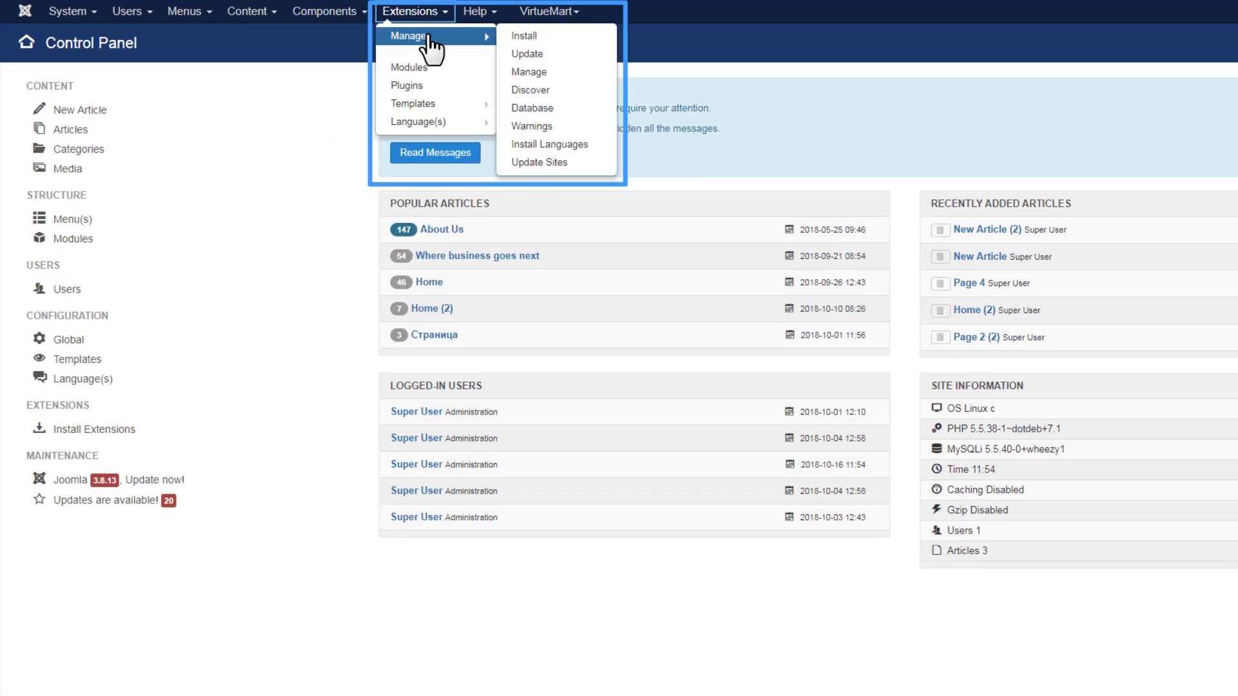
left_click(548, 41)
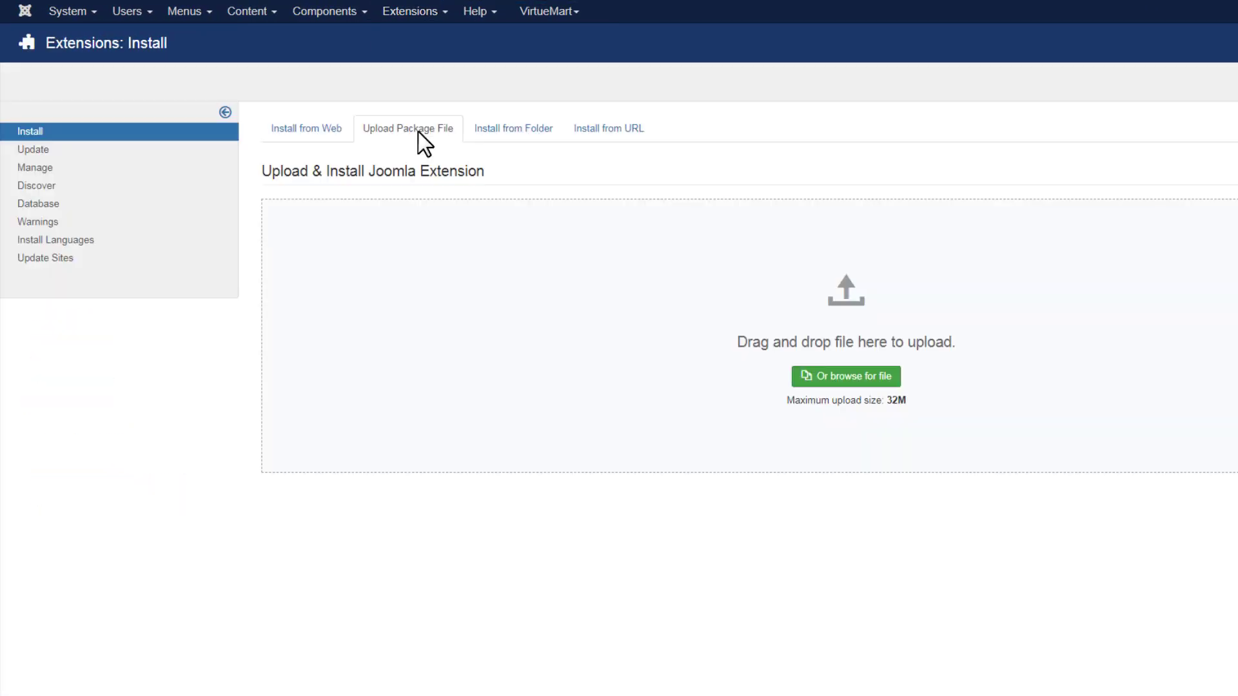
left_click(858, 378)
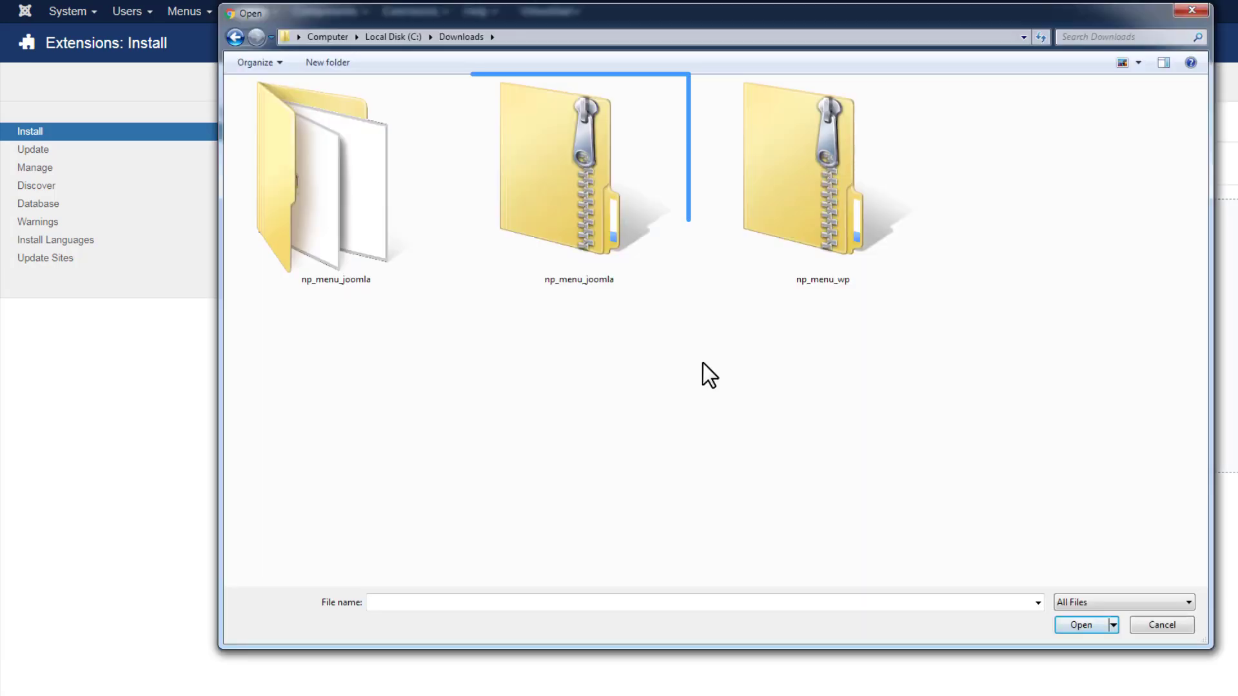
left_click(597, 217)
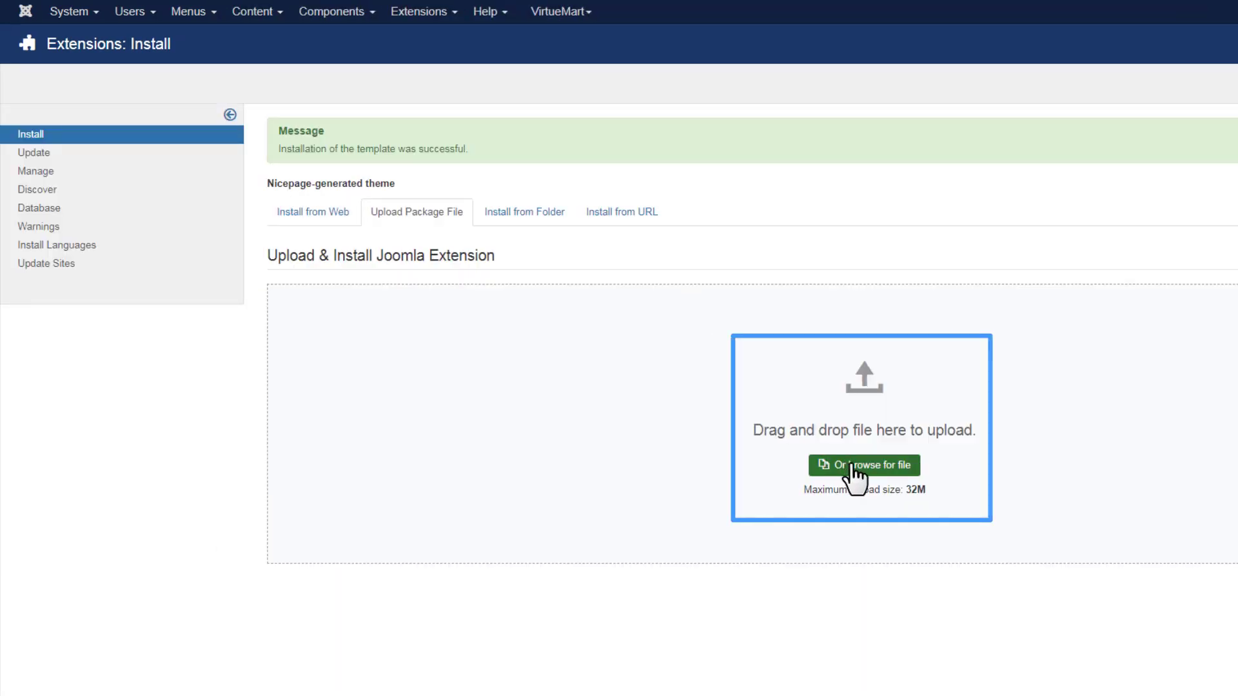
- Upload the Nicepage package from the np_menu_joomla extensions folder to install it
left_click(854, 474)
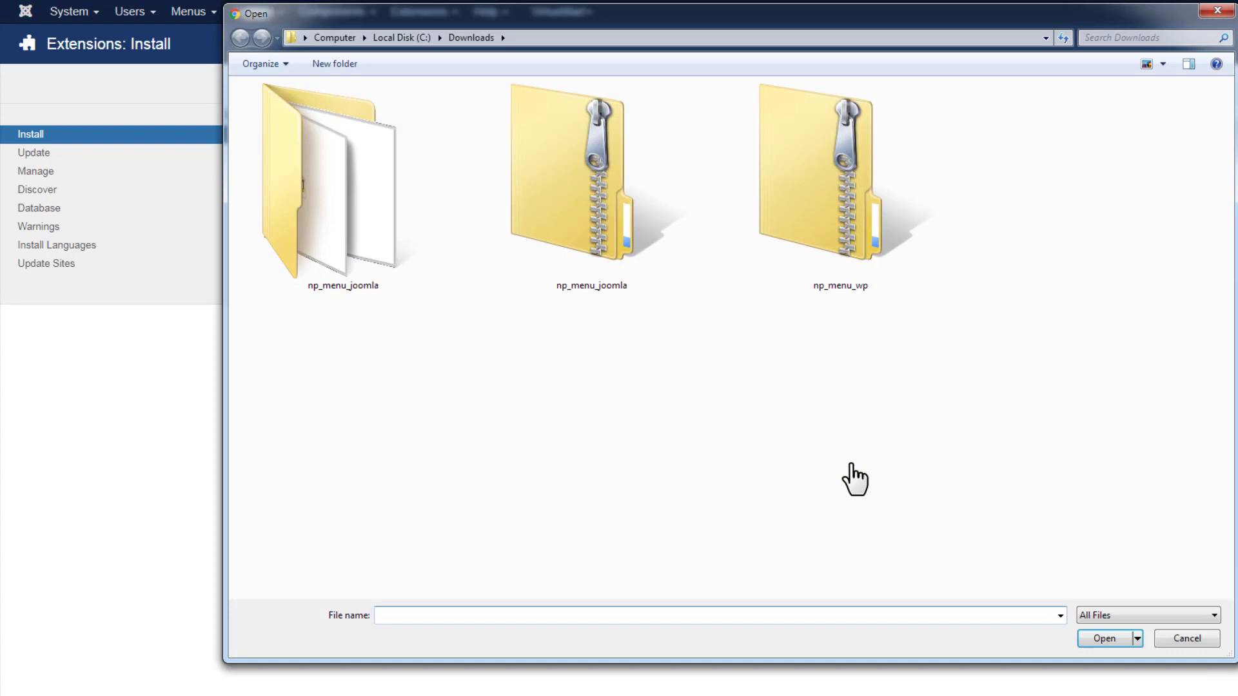
double_click(343, 223)
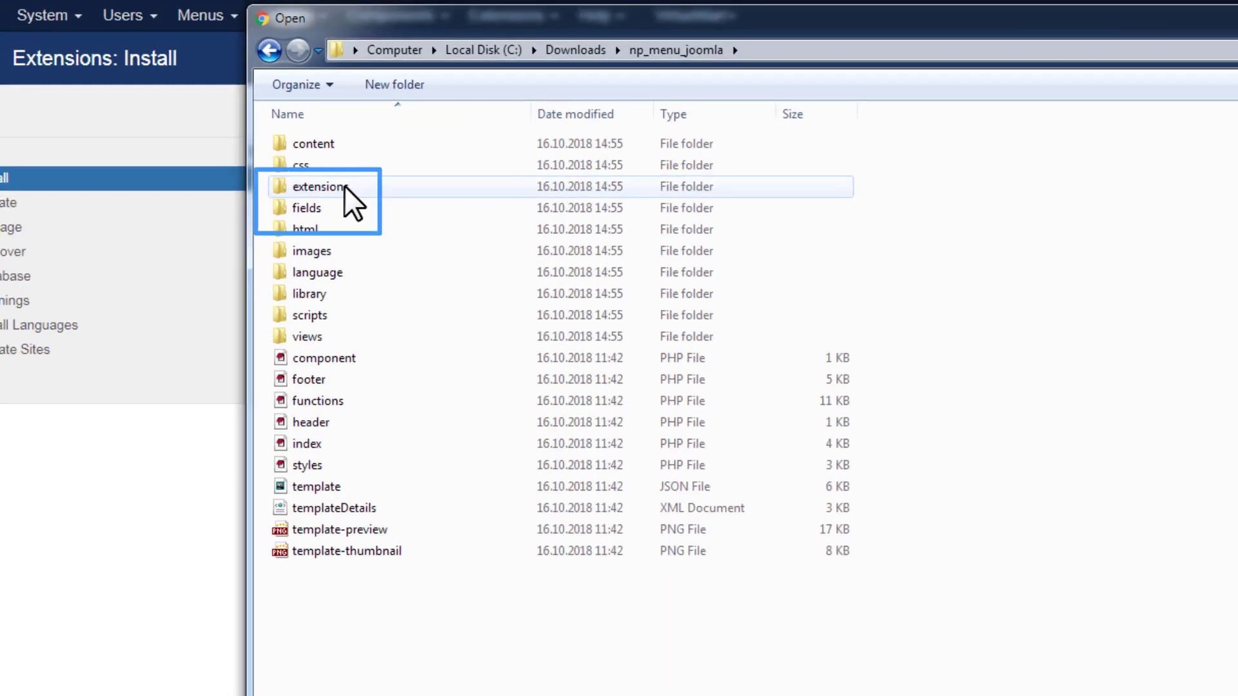
double_click(345, 186)
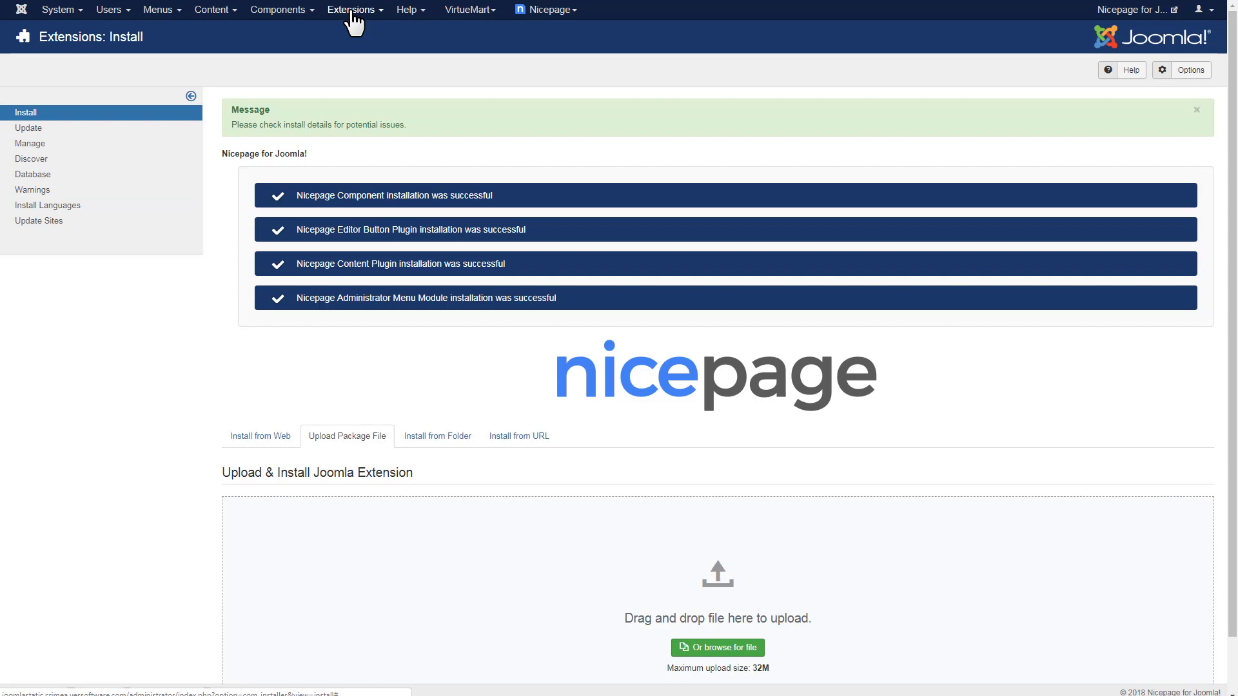
- Under Templates > Styles, star np_menu_joomla - Default as the default site style
left_click(351, 11)
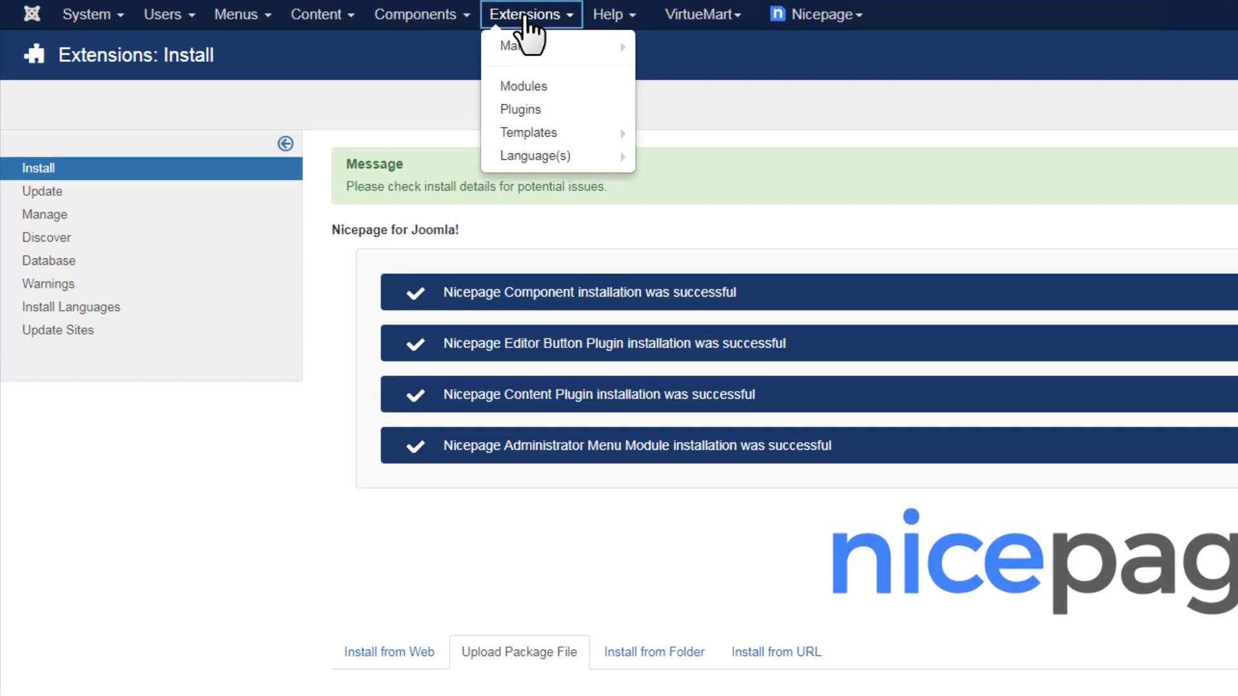
mouse_move(524, 135)
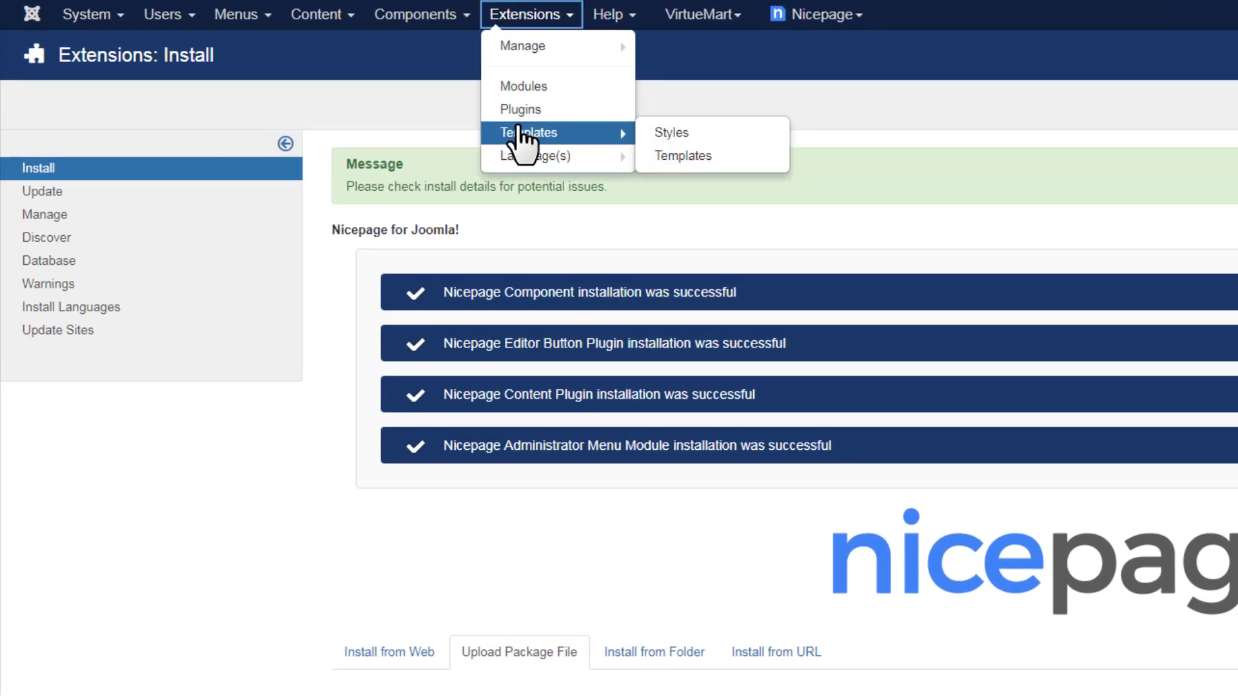
left_click(671, 132)
left_click(1024, 265)
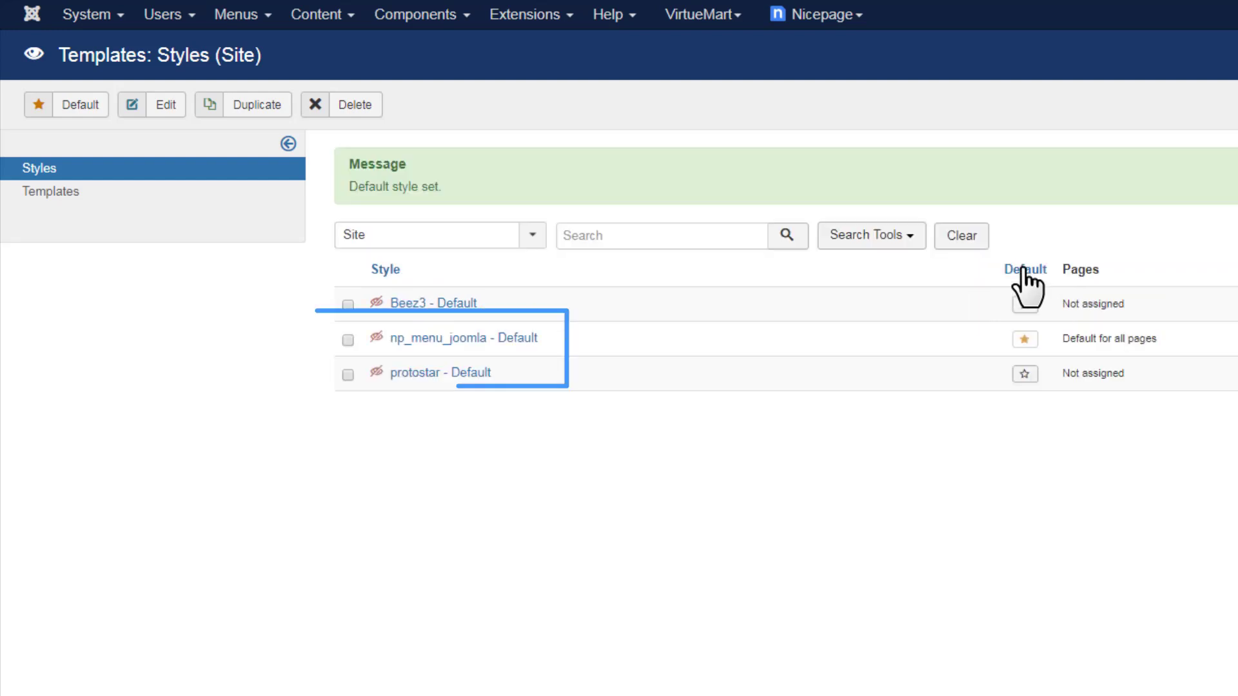
- Open the np_menu_joomla style and import its template content, confirming Import and Continue
left_click(481, 341)
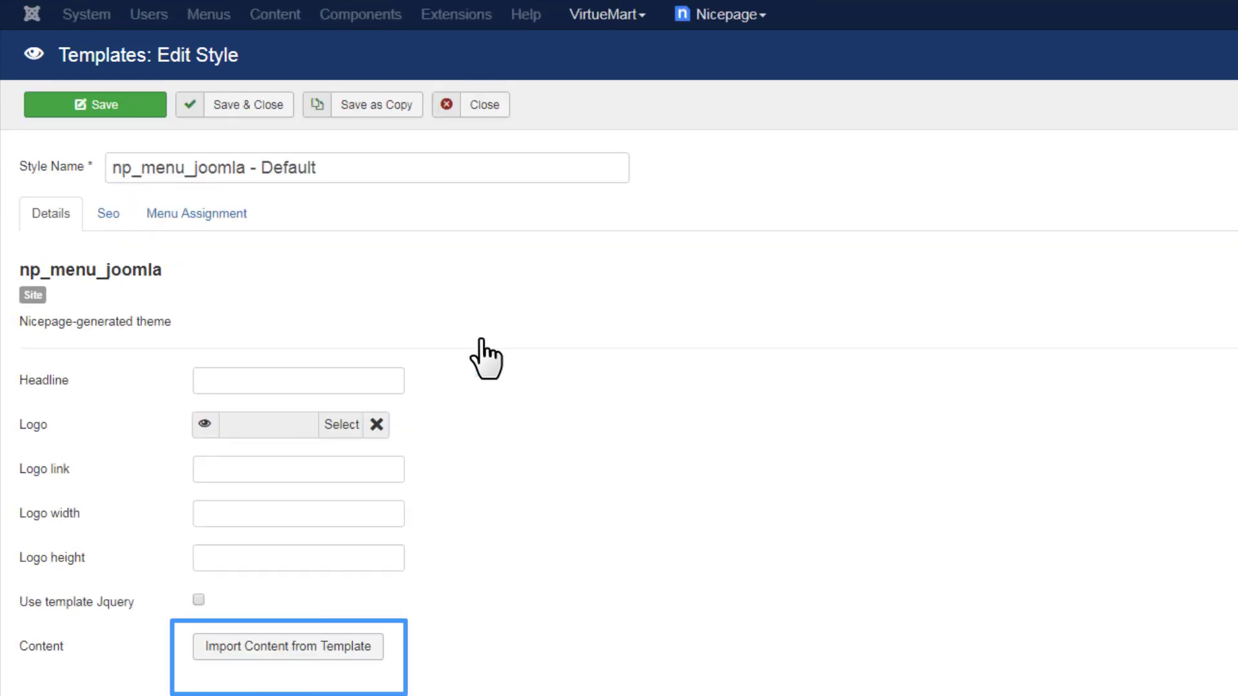
left_click(348, 647)
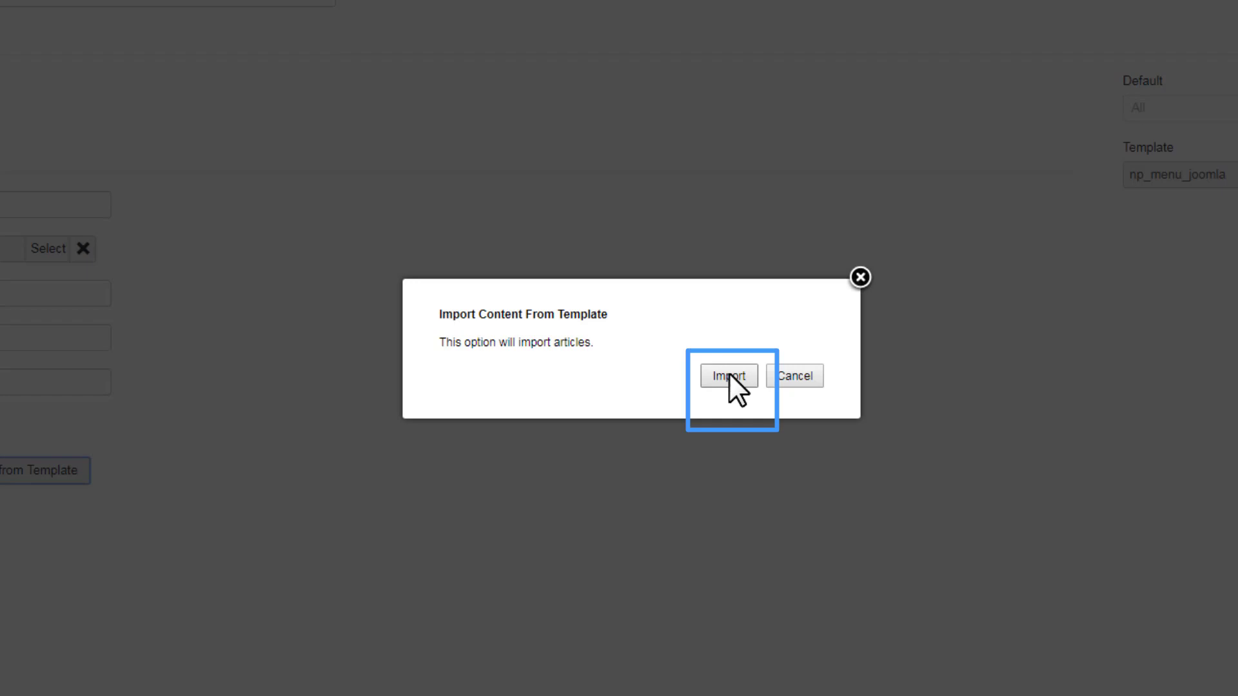
left_click(730, 375)
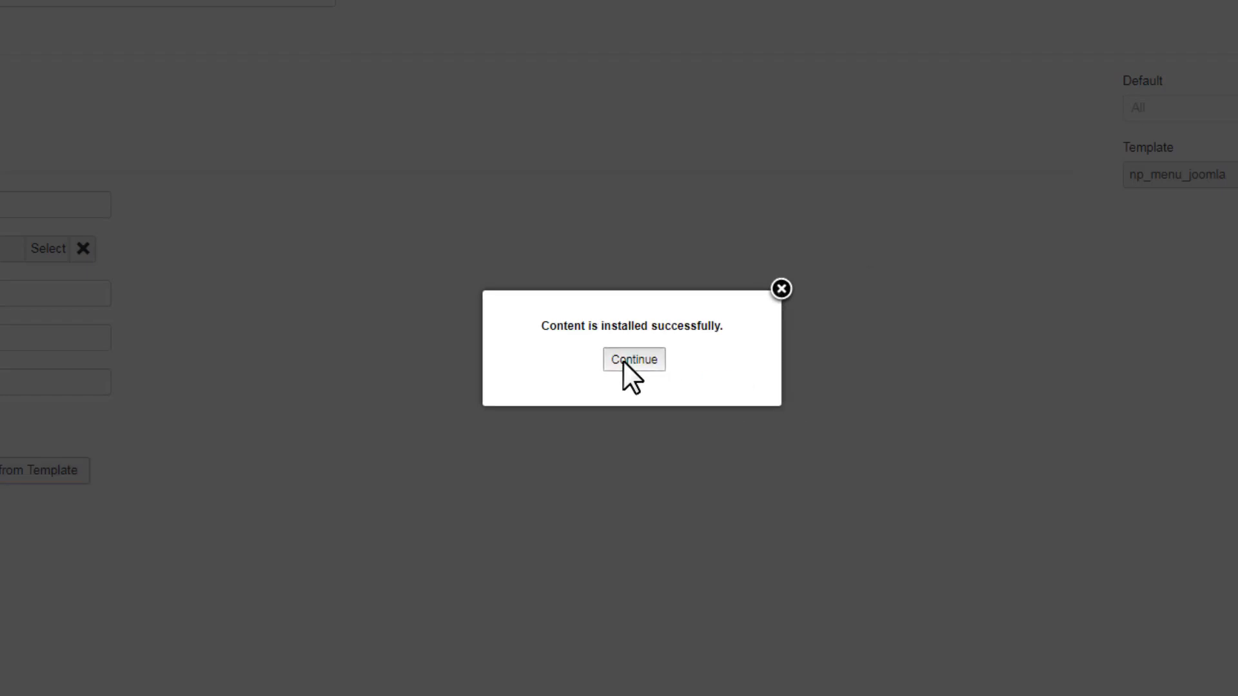
left_click(622, 359)
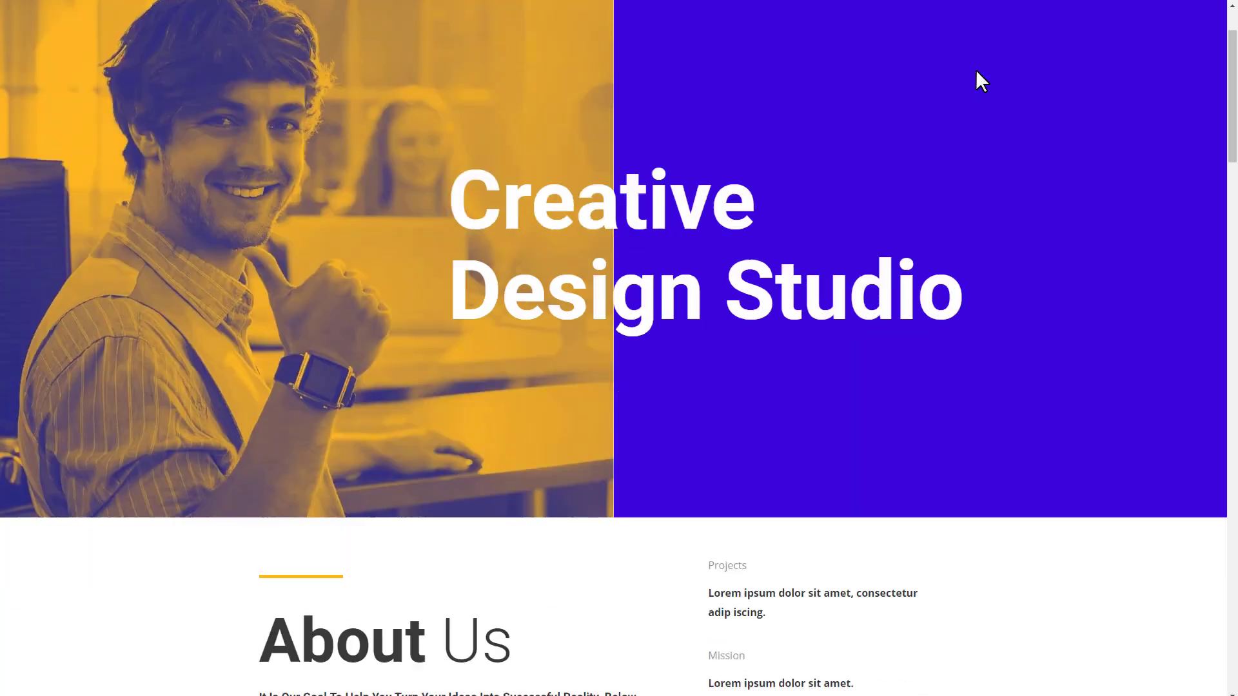
scroll(976, 69, "down", 10)
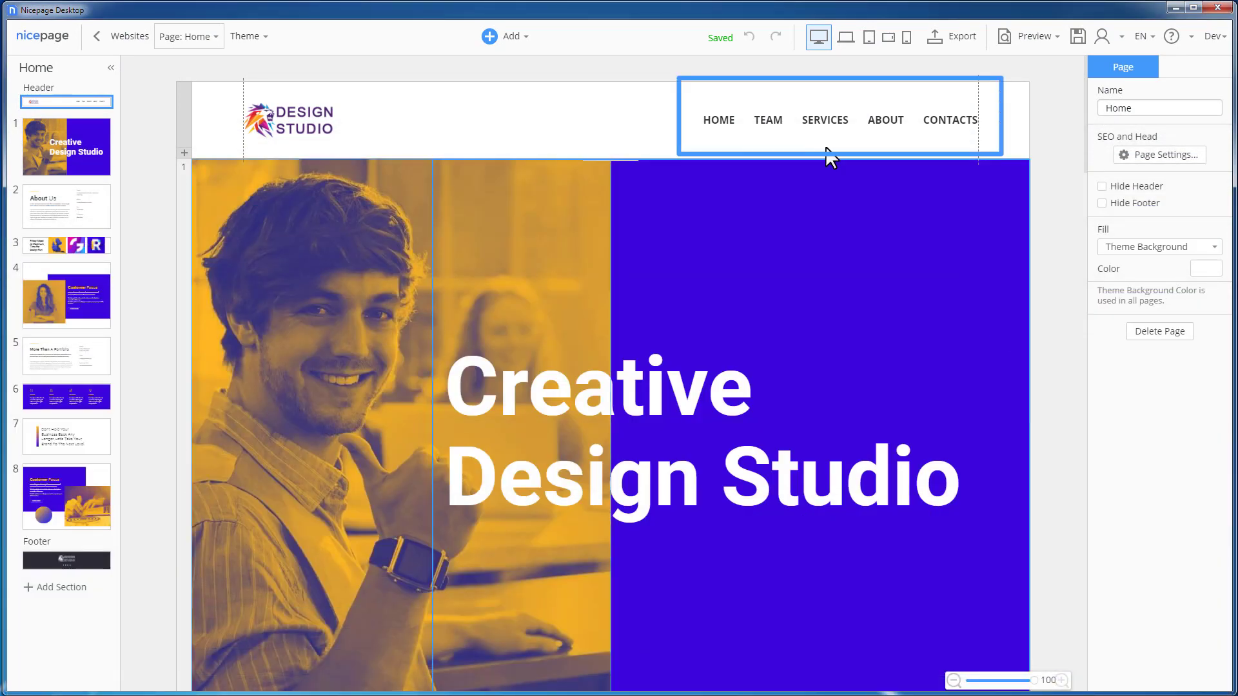
- Scroll through the live Design Studio site, then select the header menu in Nicepage Desktop
left_click(798, 131)
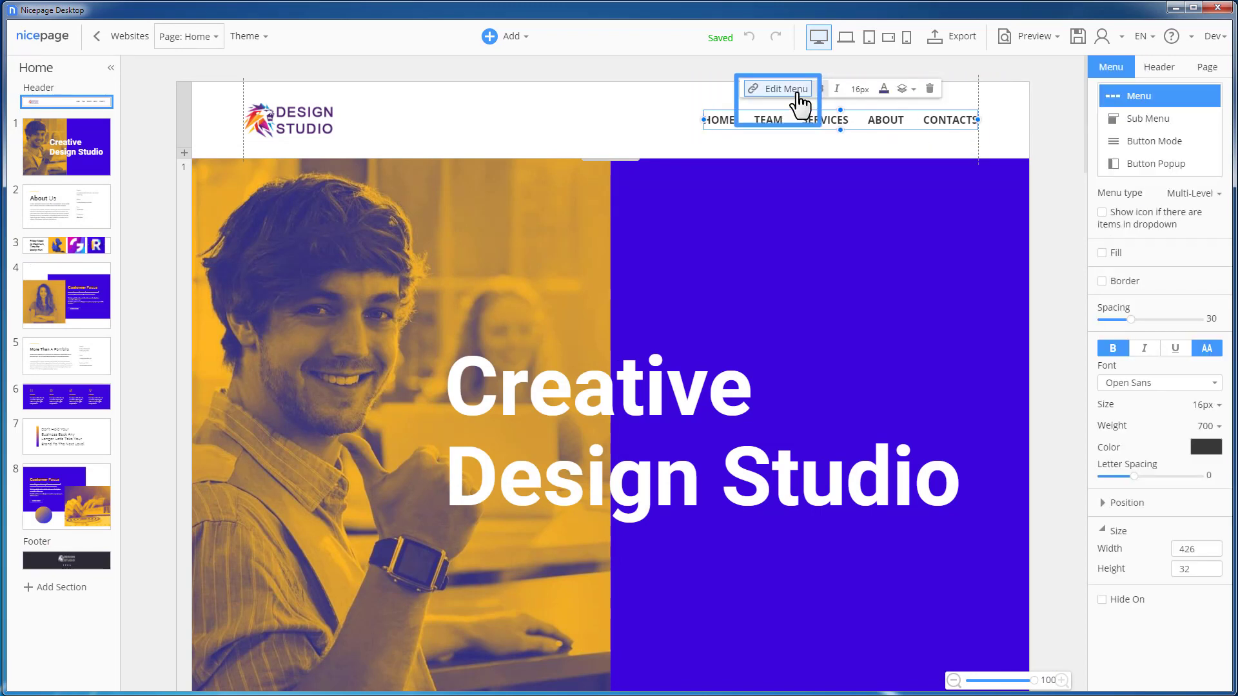
- Add a 'Subpage 1' menu item and drag it beneath About as a nested sub-item
left_click(797, 93)
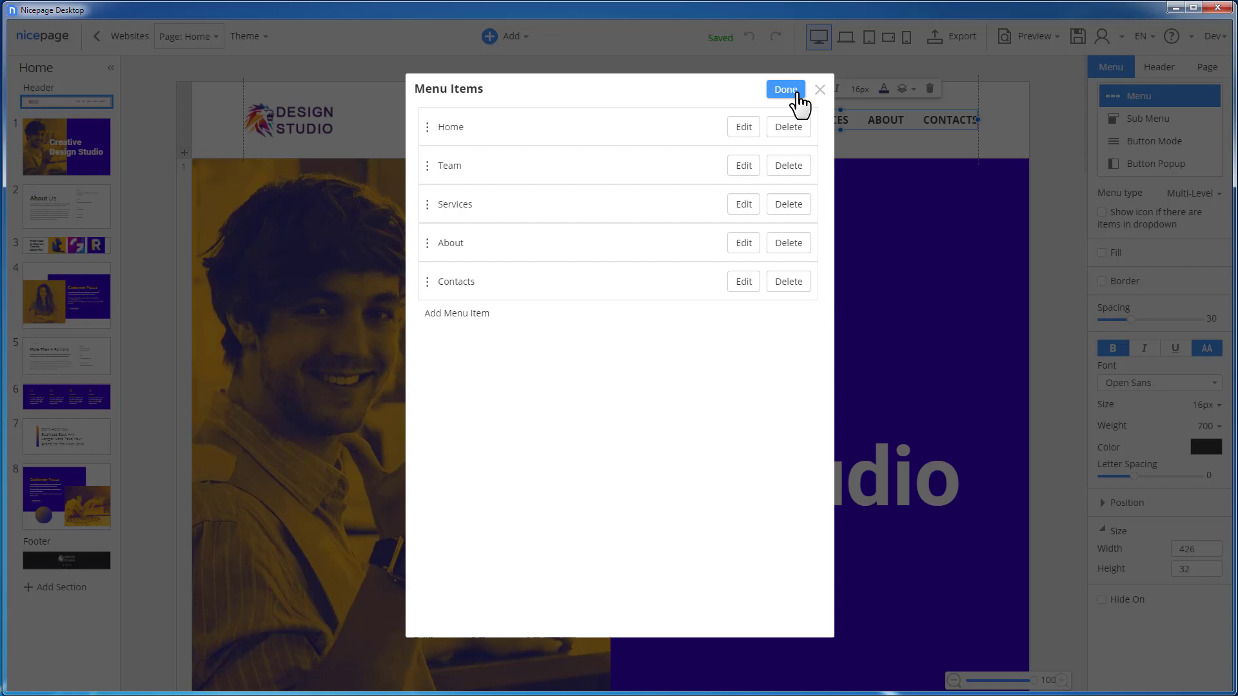
left_click(462, 322)
left_click(537, 264)
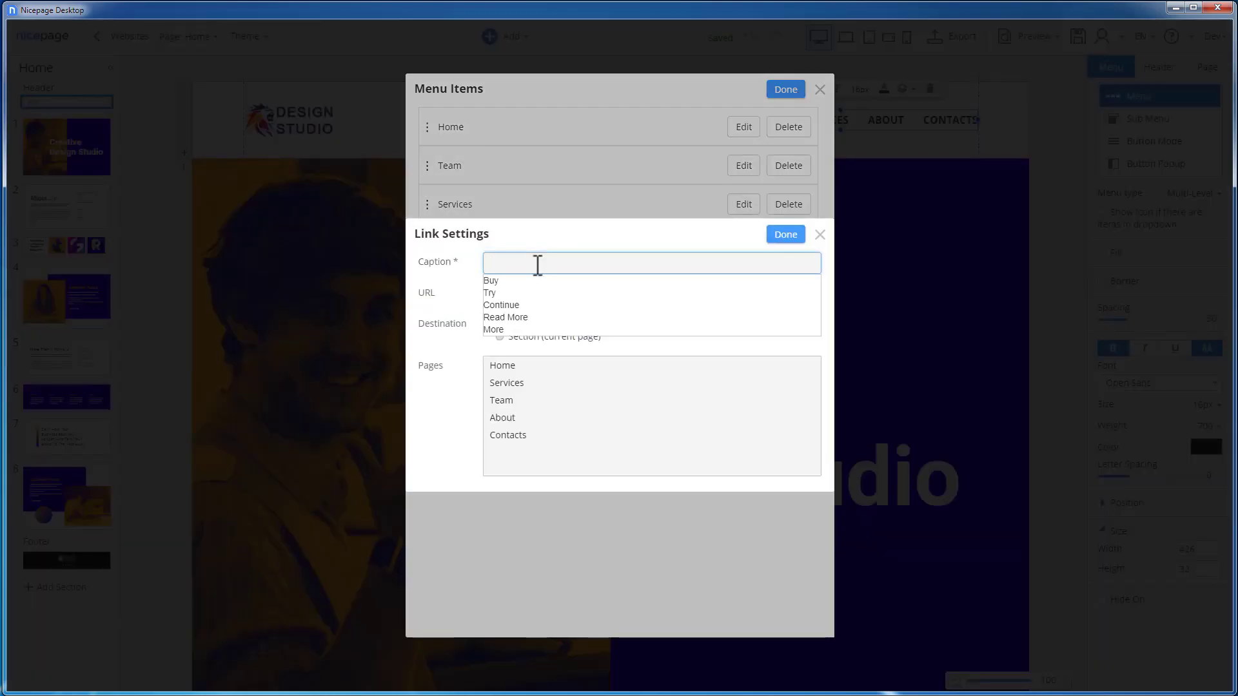
type("Subpage 1")
left_click(784, 236)
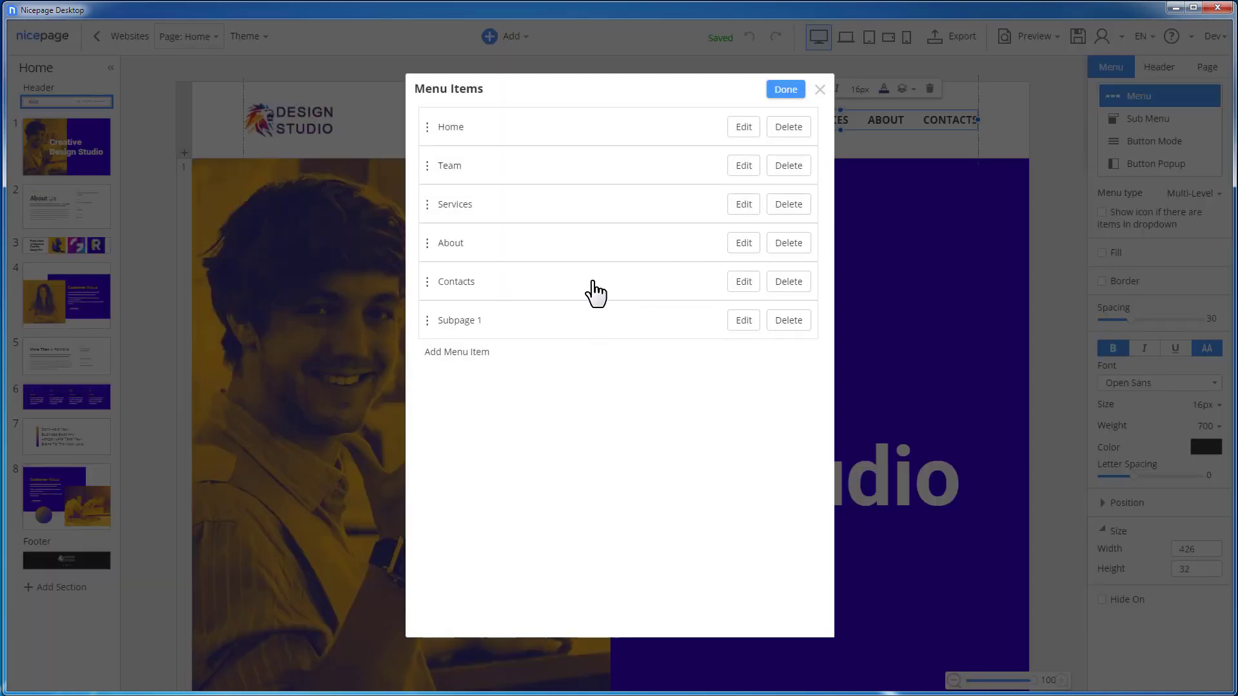
left_click_drag(449, 328, 448, 264)
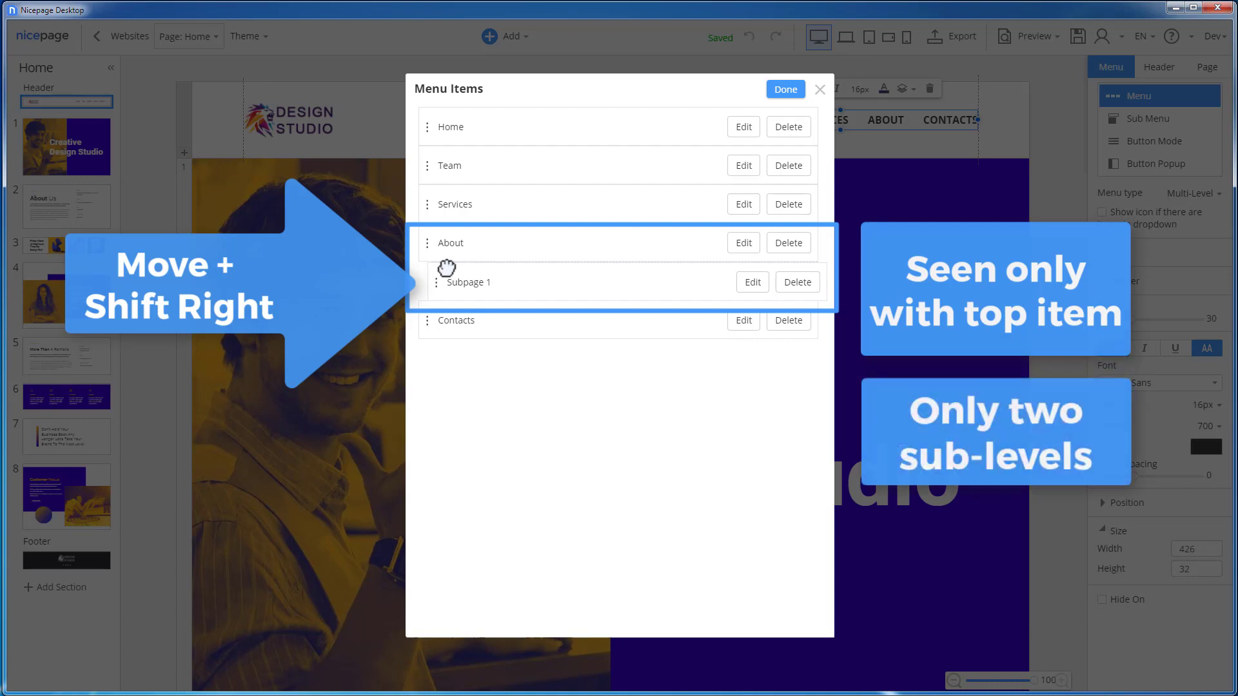
left_click_drag(446, 267, 450, 279)
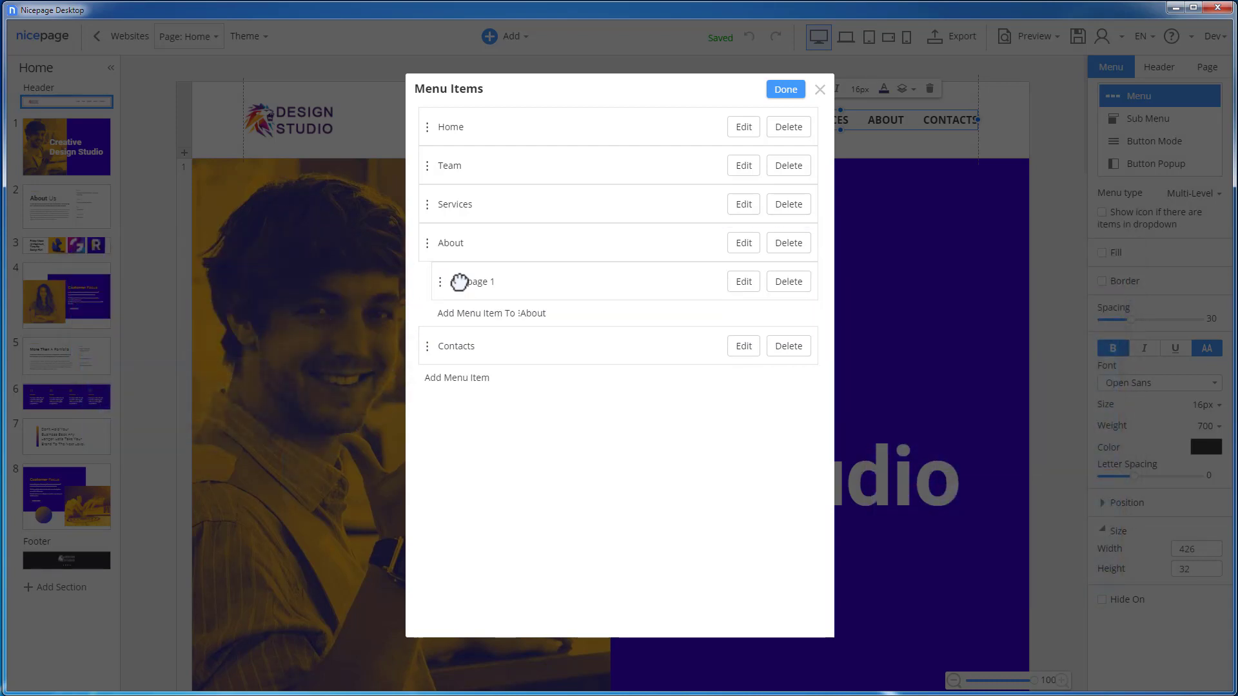
- Add a second sub-item, 'Subpage 2', under About
left_click(475, 314)
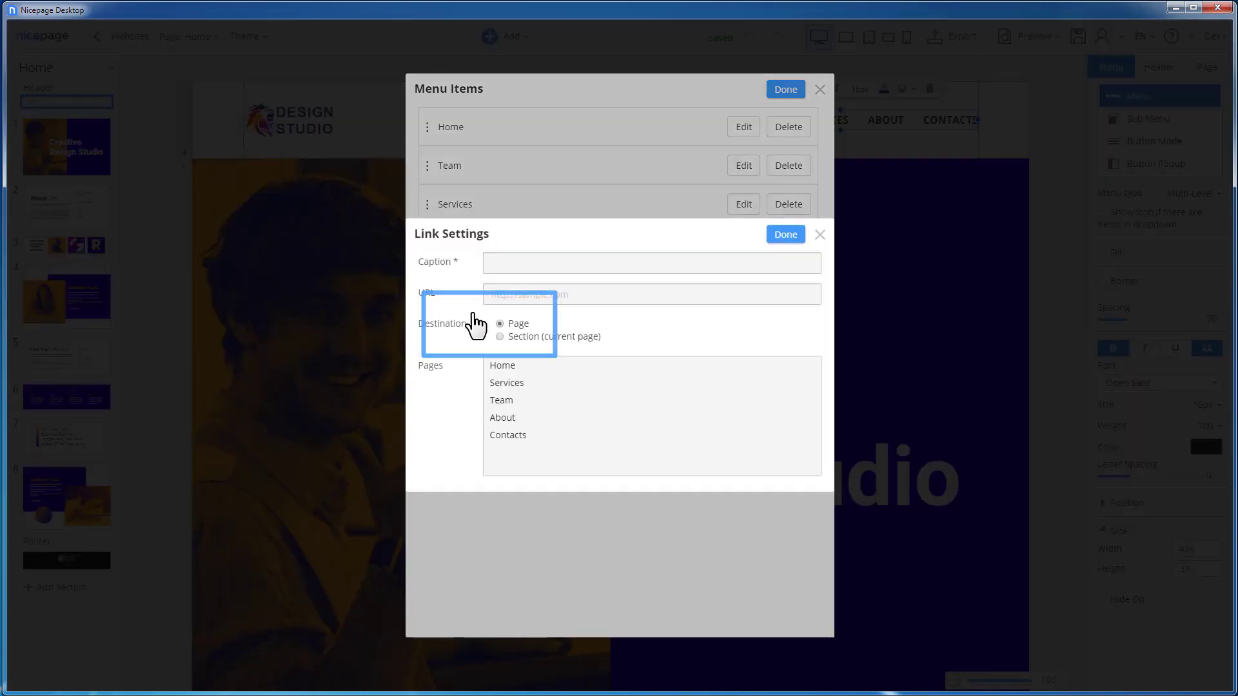
left_click(531, 257)
type("Subpage 2")
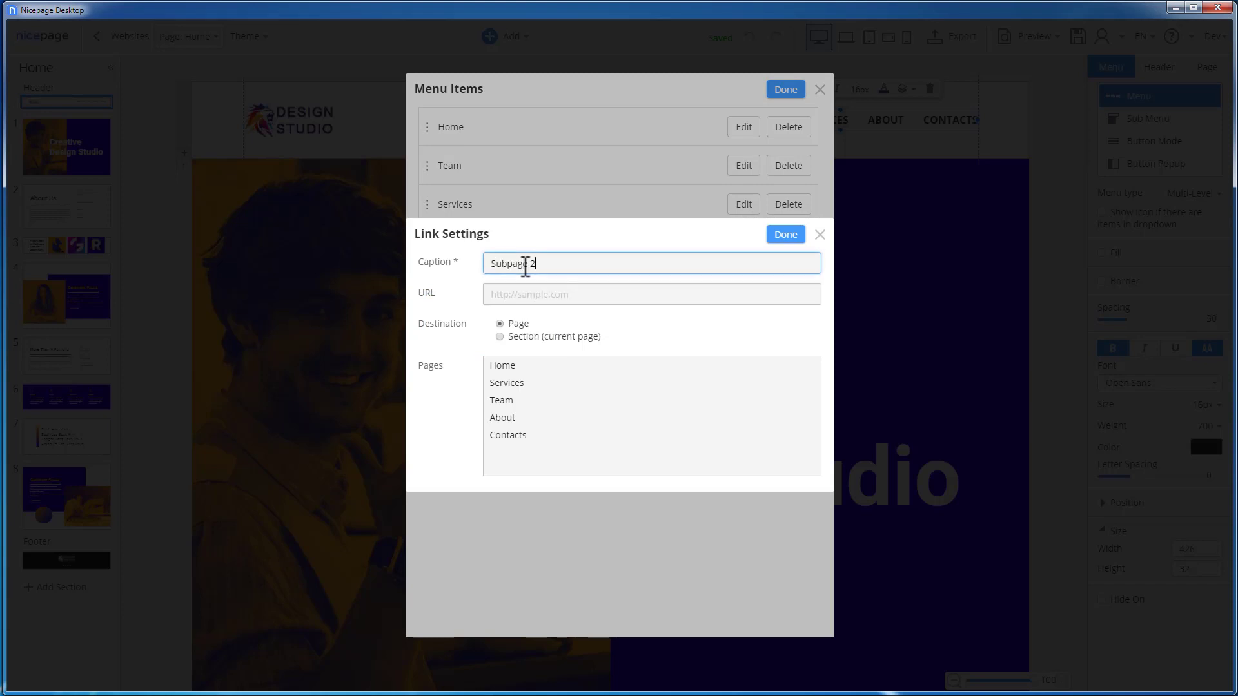
key("Return")
- Rename Subpage 1 to 'Mission' and Subpage 2 to 'Prospects'
left_click(743, 282)
triple_click(605, 263)
type("Mission")
left_click(785, 235)
left_click(743, 320)
triple_click(600, 264)
type("Prospects")
left_click(785, 234)
- Make Prospects the first sub-item under About and move About directly after Home
left_click_drag(434, 320, 440, 281)
left_click_drag(303, 358, 305, 355)
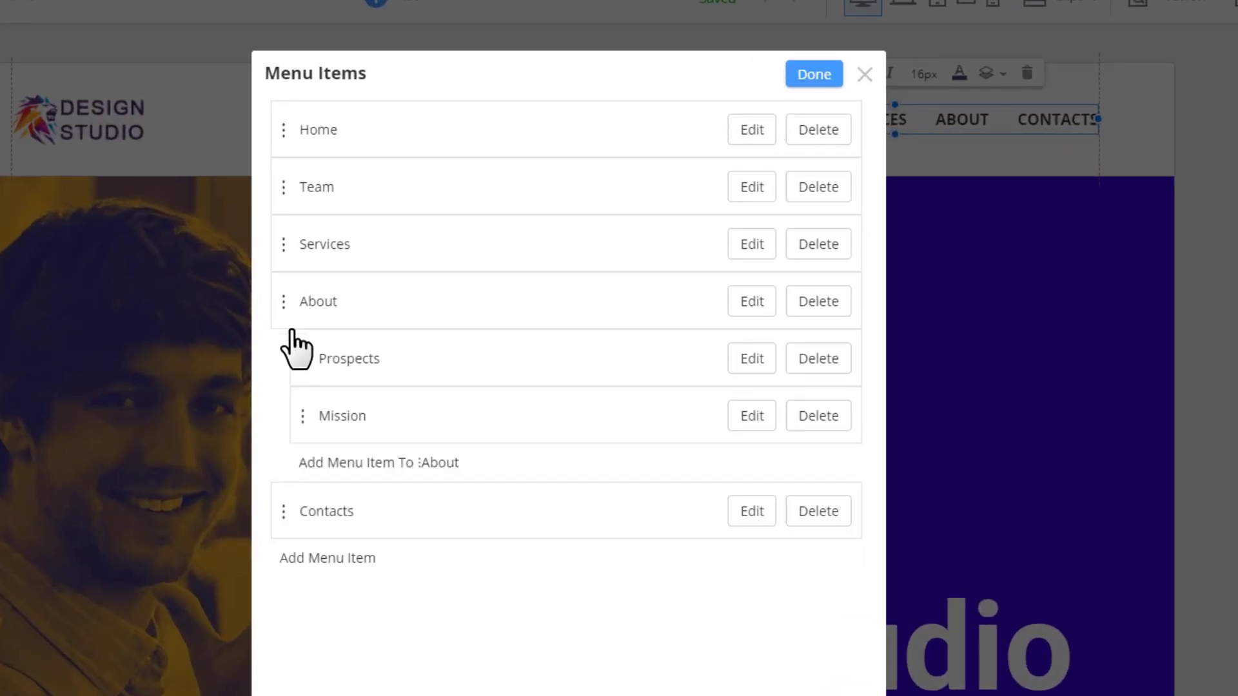
left_click_drag(283, 309, 282, 187)
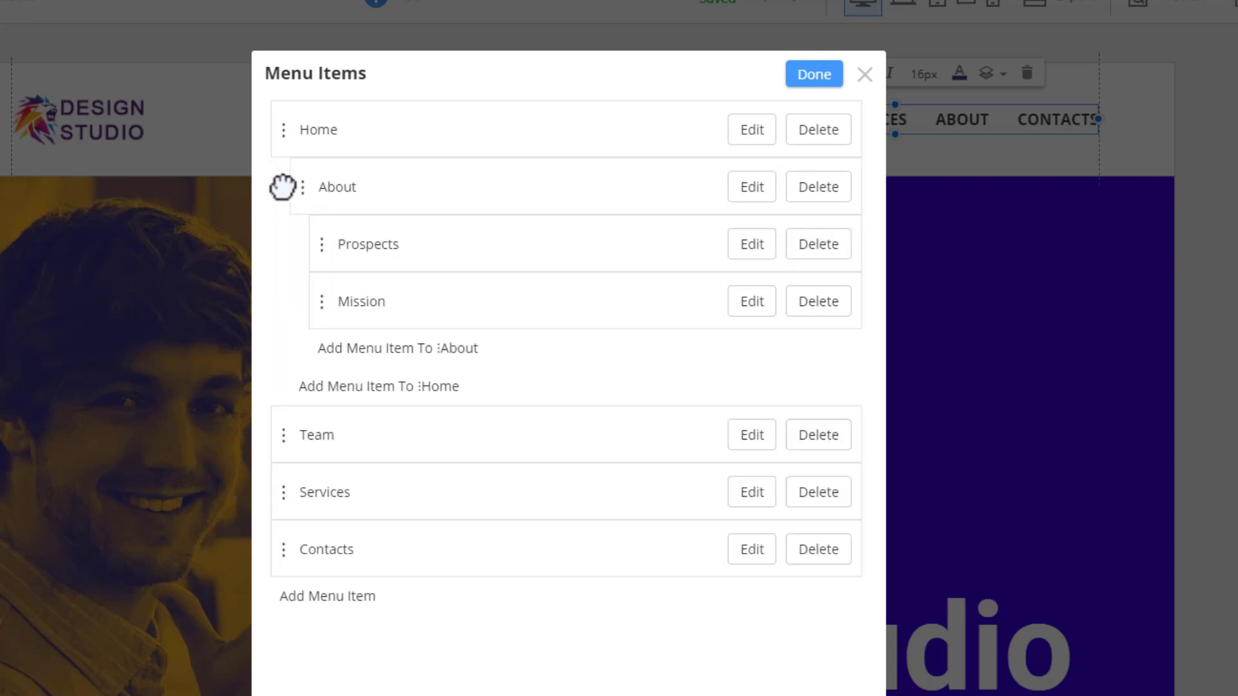
left_click_drag(301, 188, 279, 185)
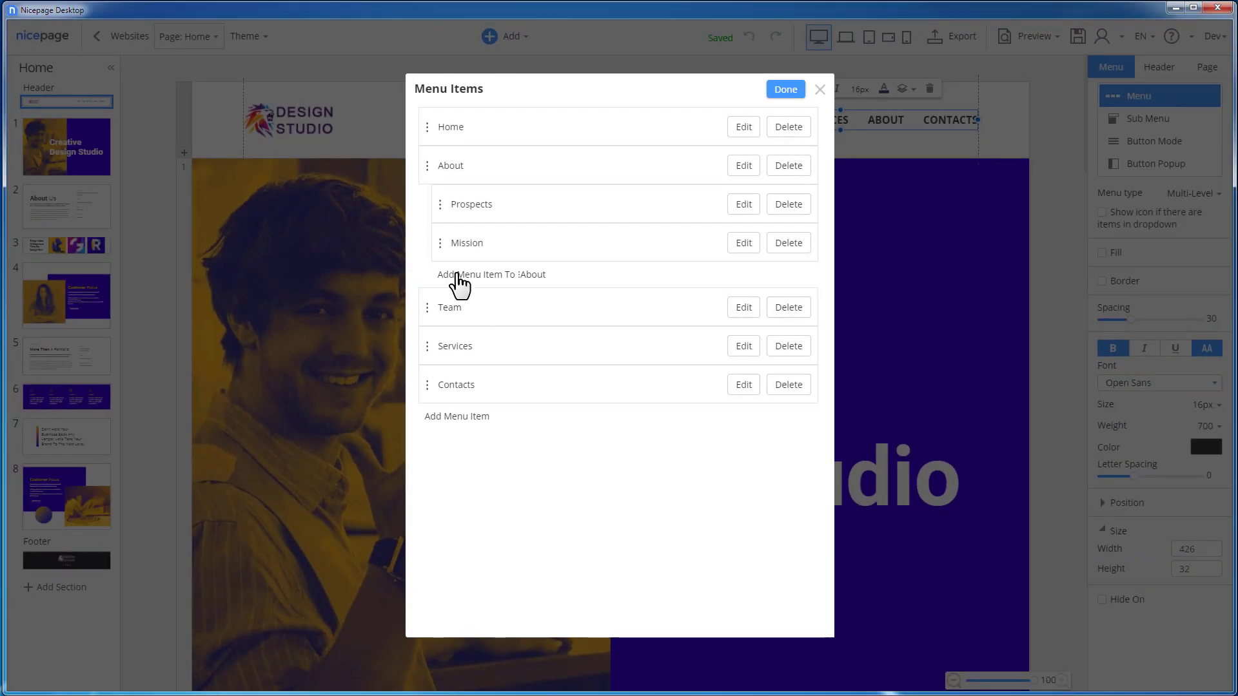
- Add a test 'Another Goal' sub-item under About, delete it, and apply the menu changes
left_click(330, 348)
type("Another Goal")
left_click(785, 234)
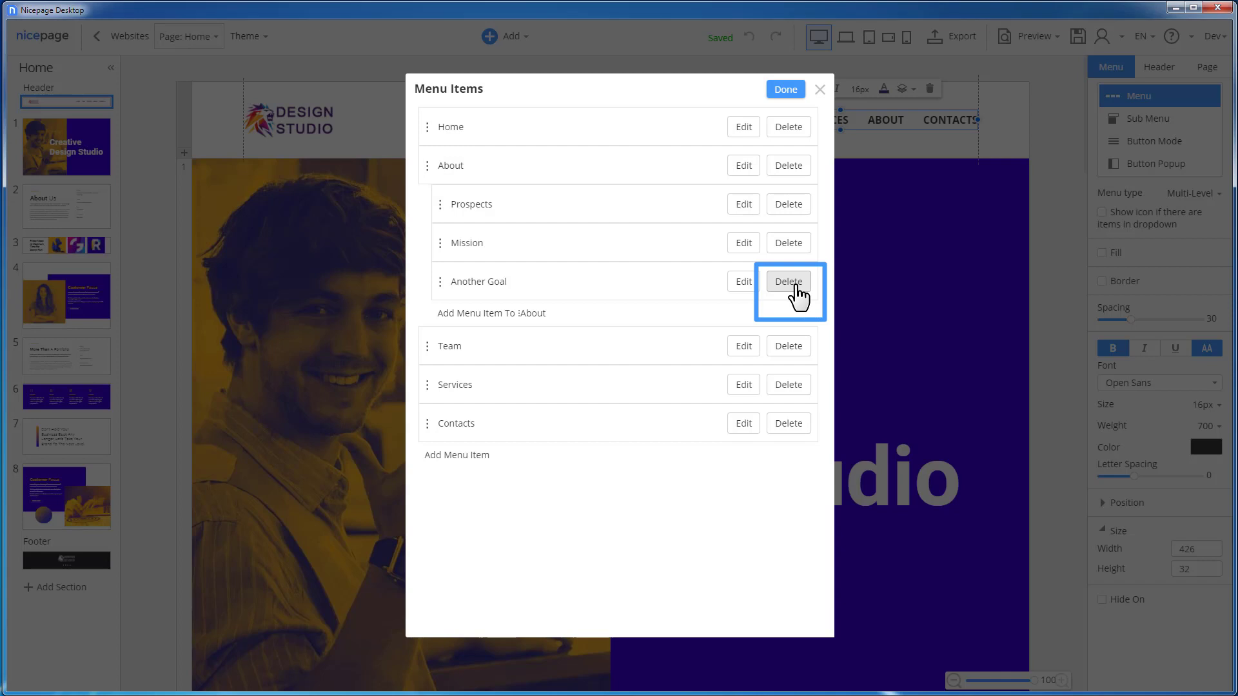
left_click(788, 282)
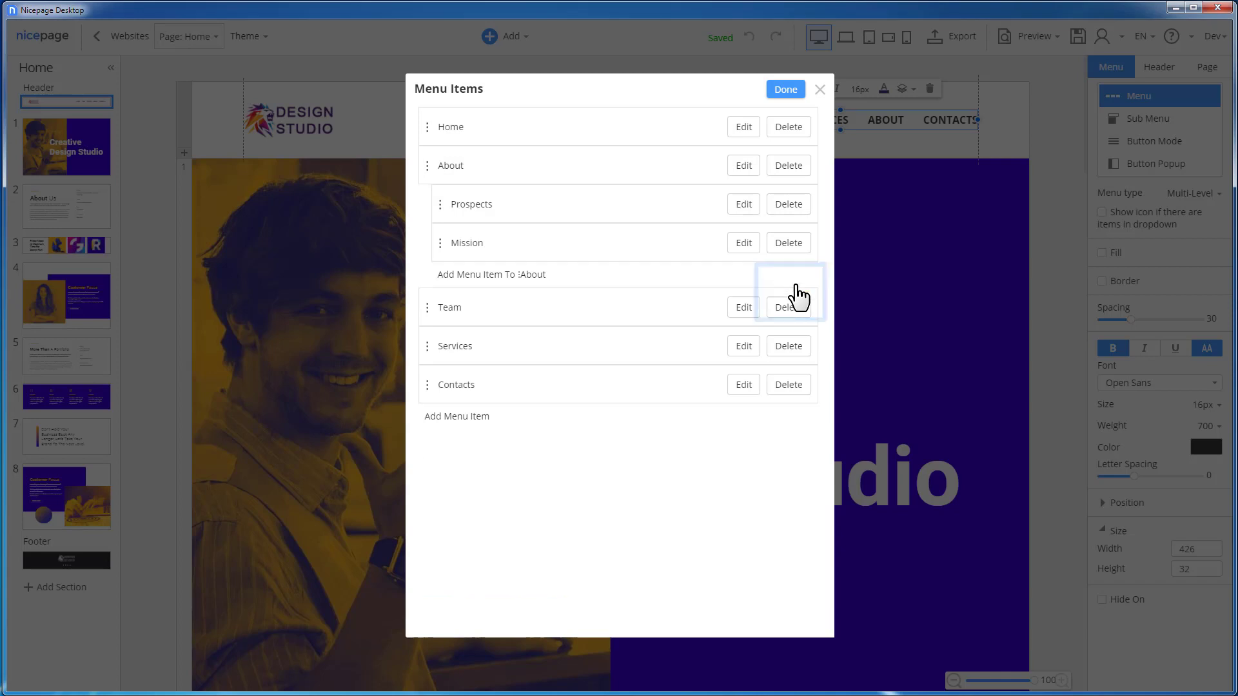
left_click(786, 91)
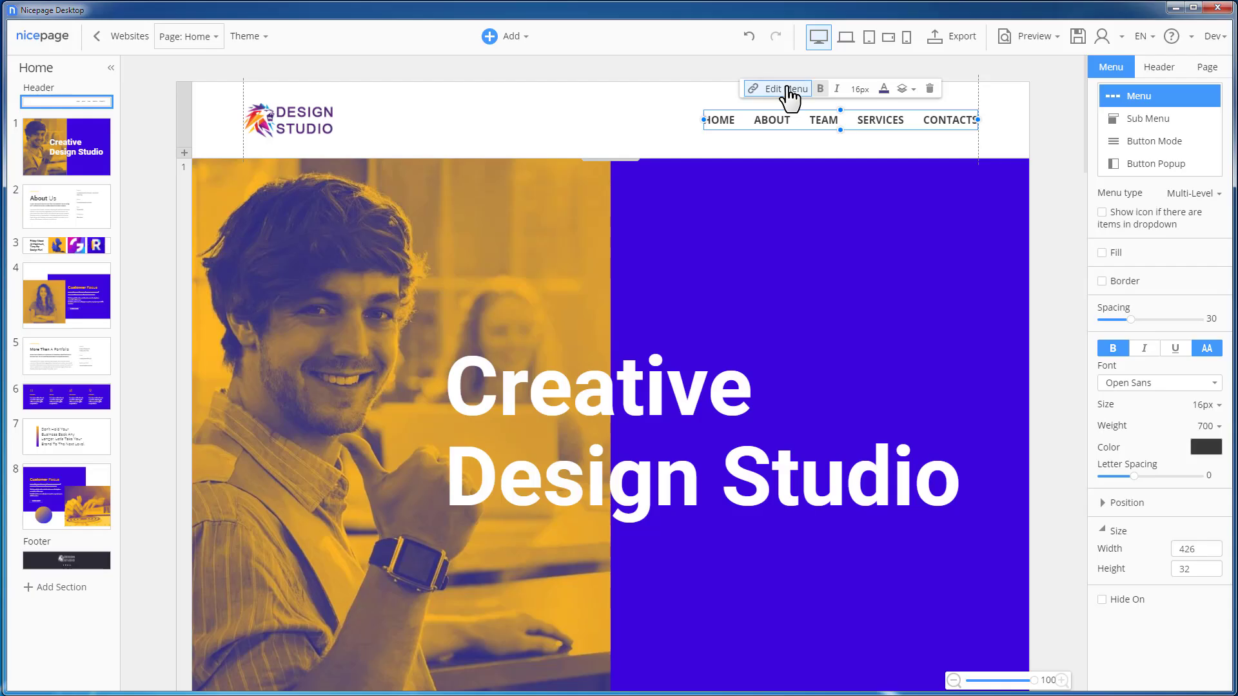
left_click(1000, 144)
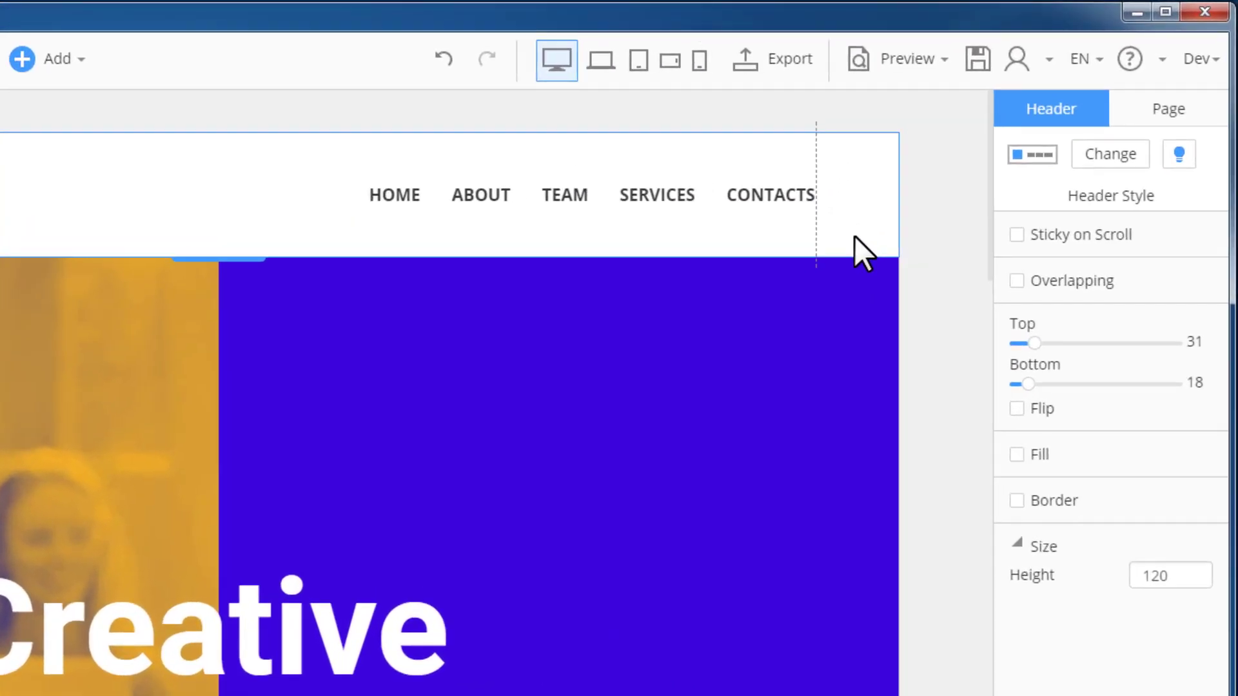
mouse_move(486, 203)
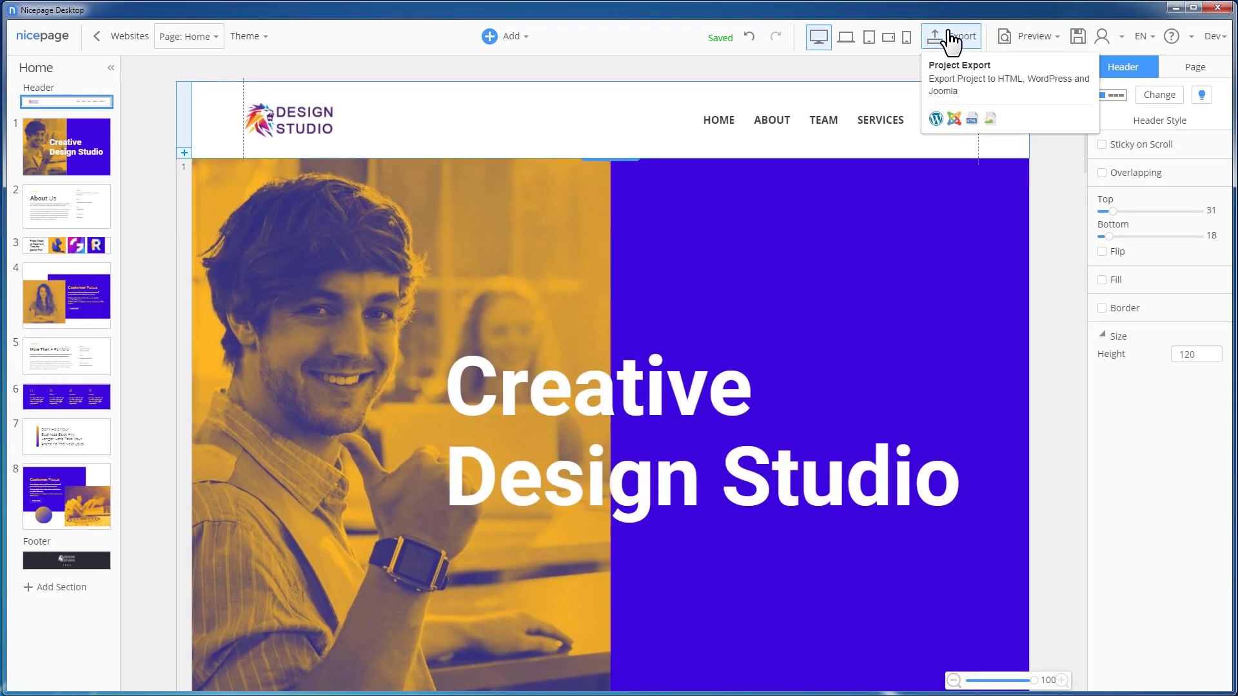
left_click(951, 39)
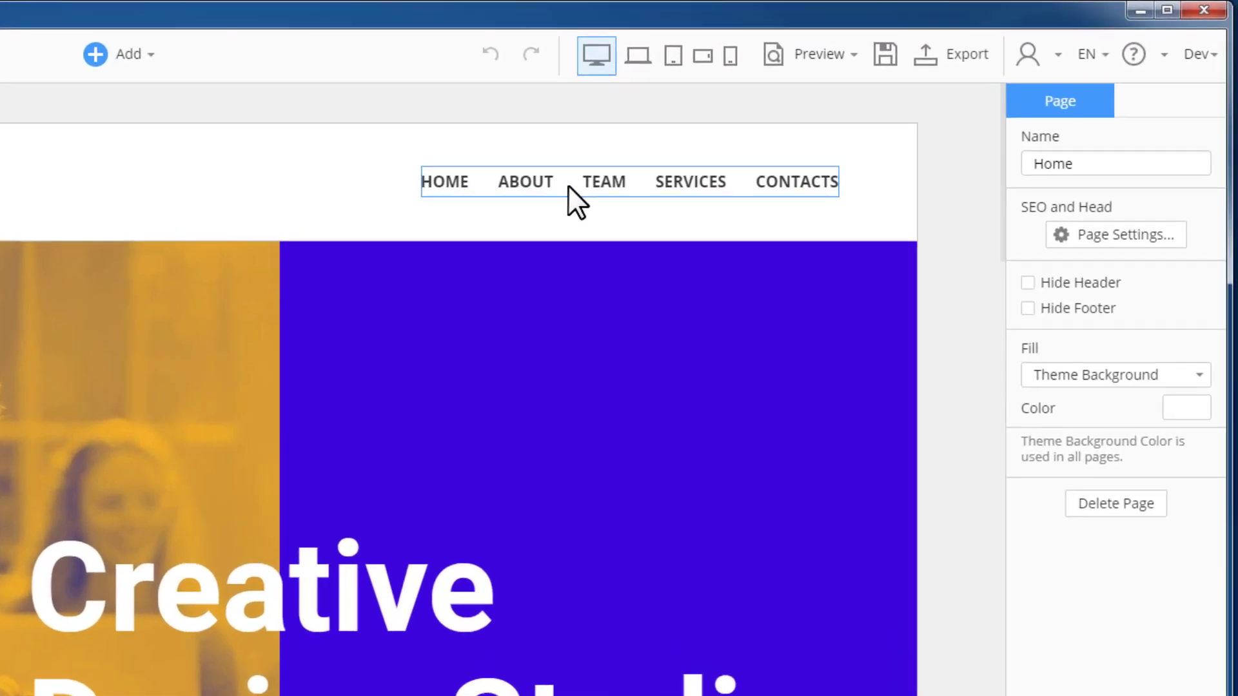
- Switch the header menu to Button Mode and enable the menu button on desktop and laptop
left_click(798, 123)
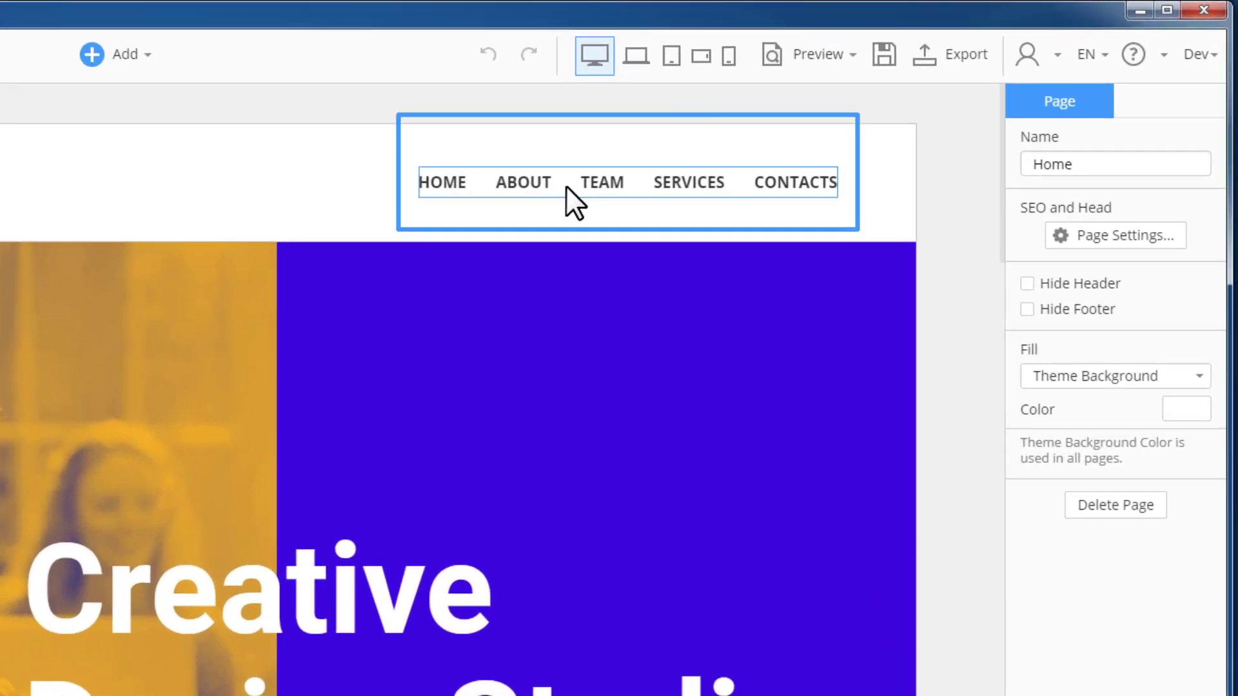
left_click(566, 187)
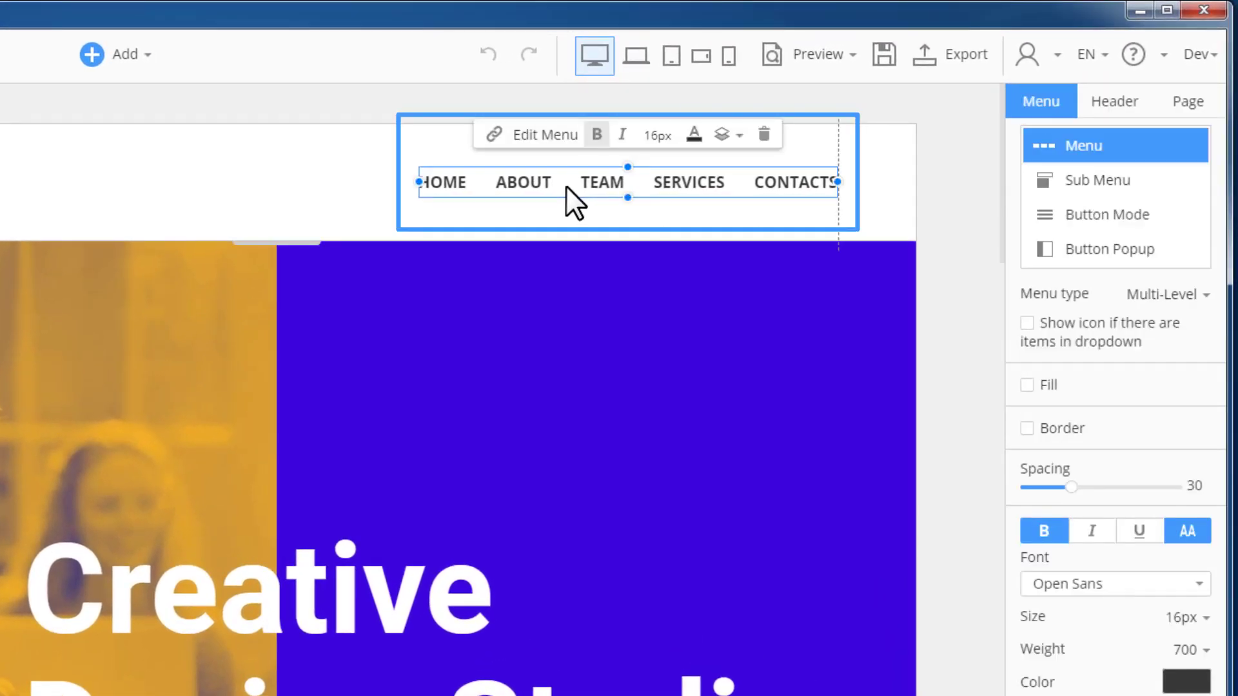
left_click(1134, 220)
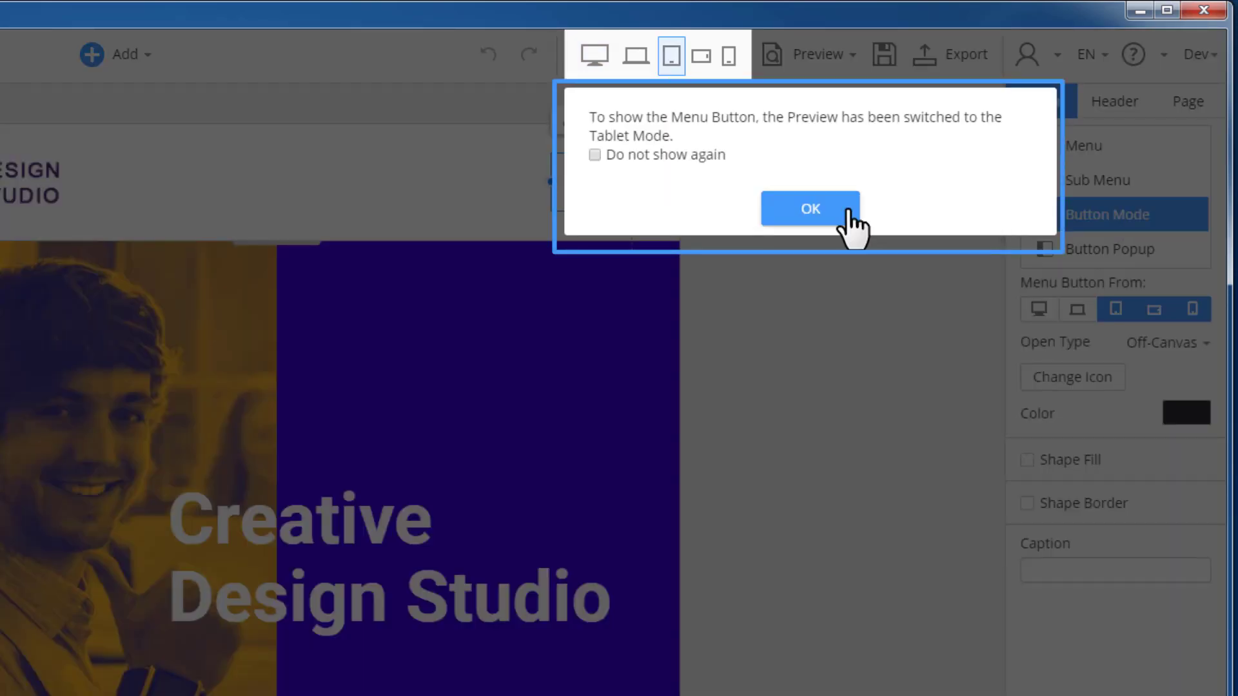
left_click(793, 209)
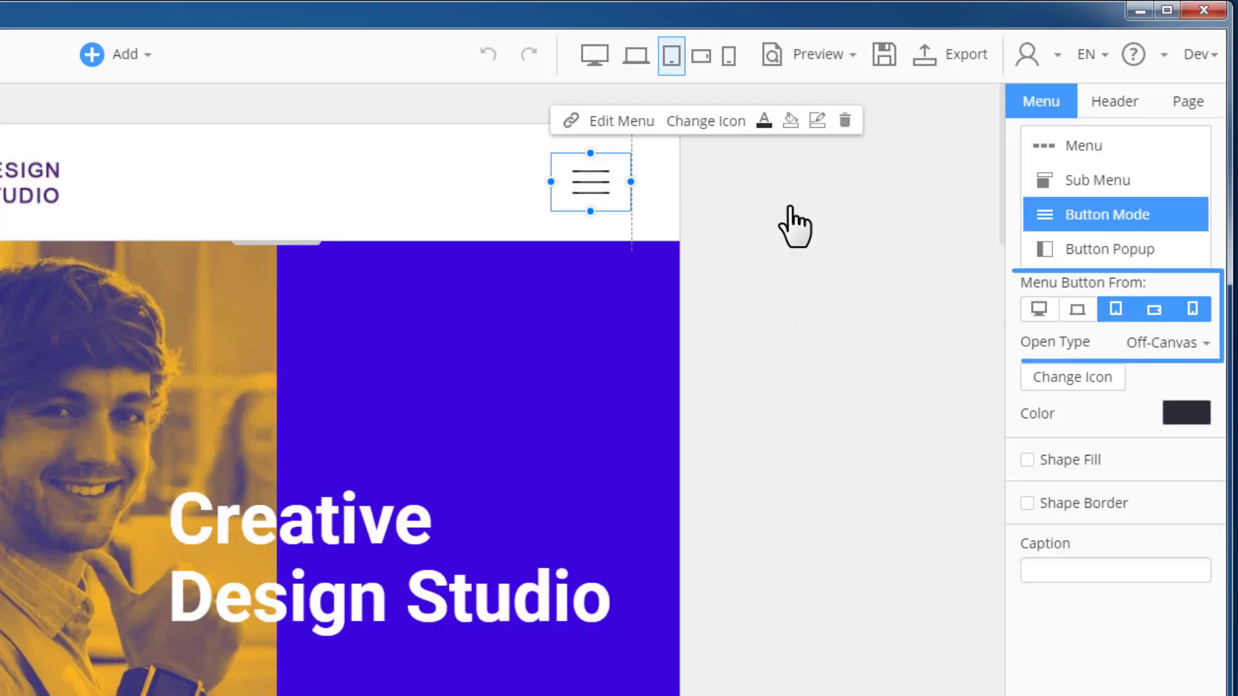
left_click(1038, 310)
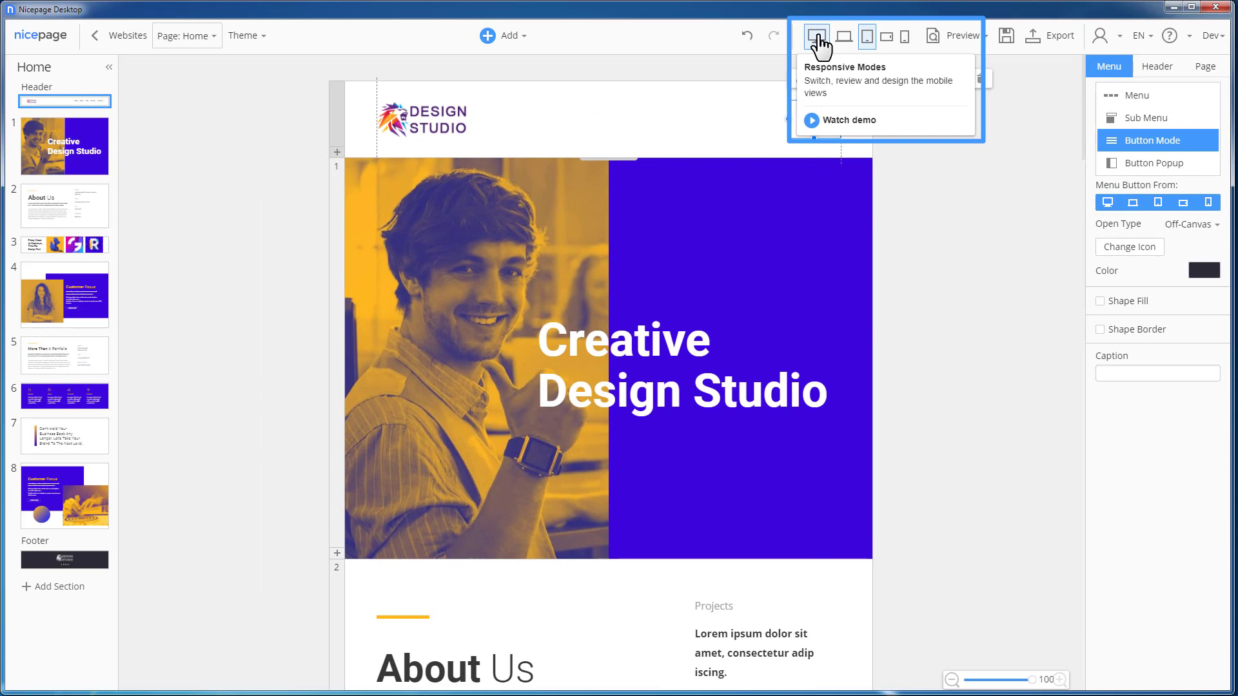
- At desktop width, open and close the hamburger off-canvas menu listing Home, About, Team, Services, Contacts
left_click(817, 37)
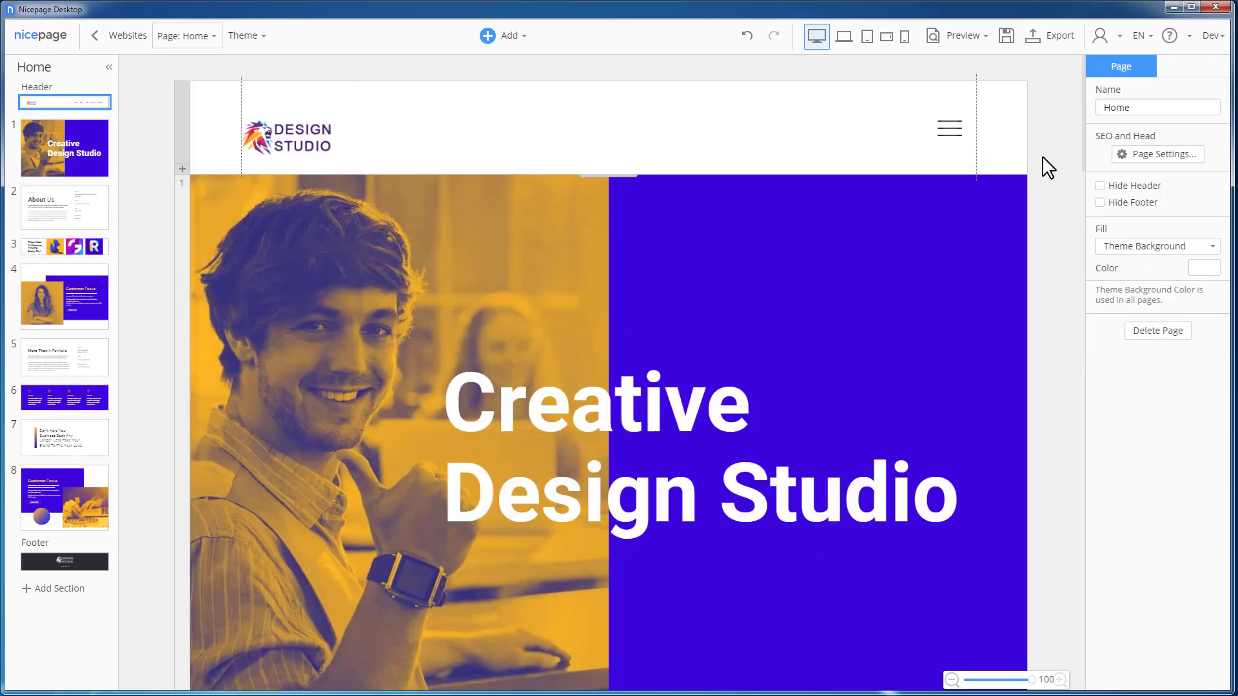
left_click(952, 137)
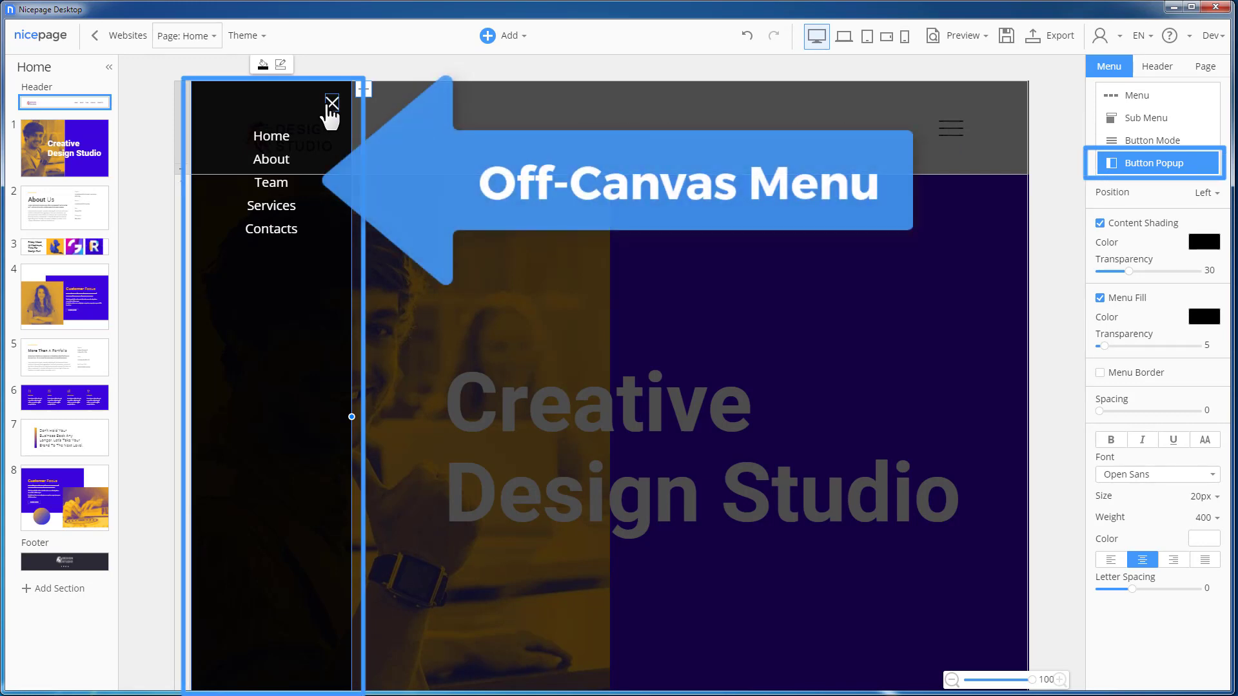
left_click(332, 105)
left_click(1053, 188)
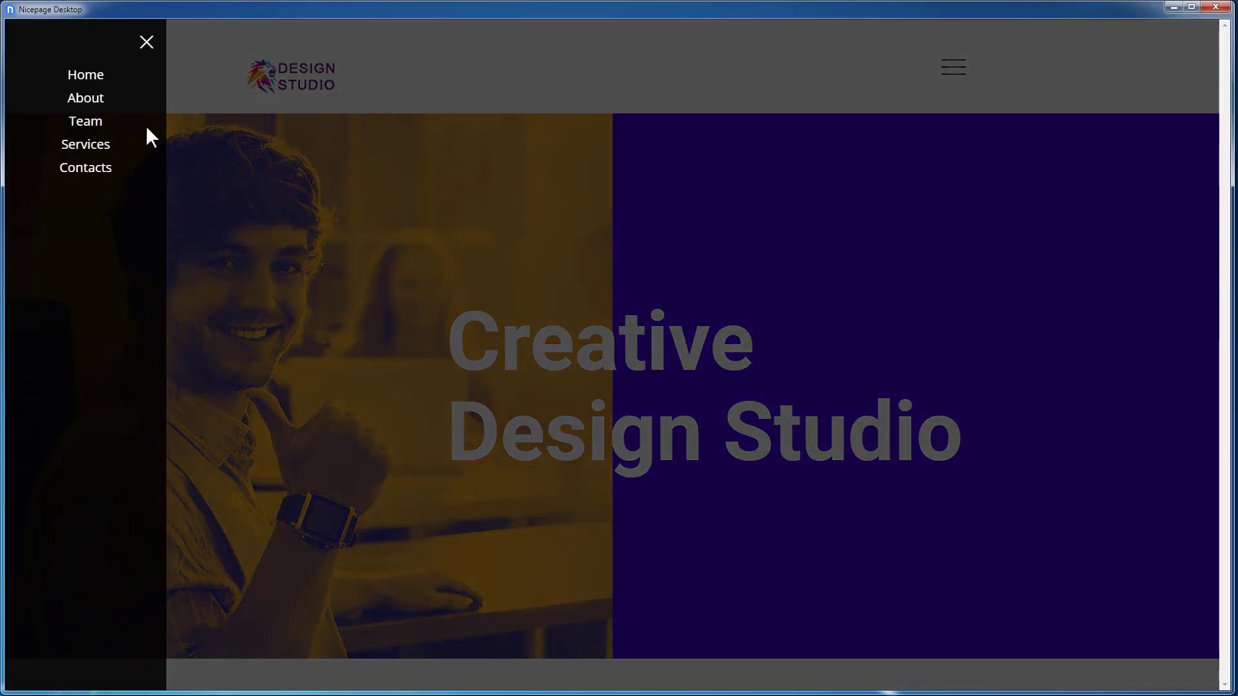
left_click(91, 98)
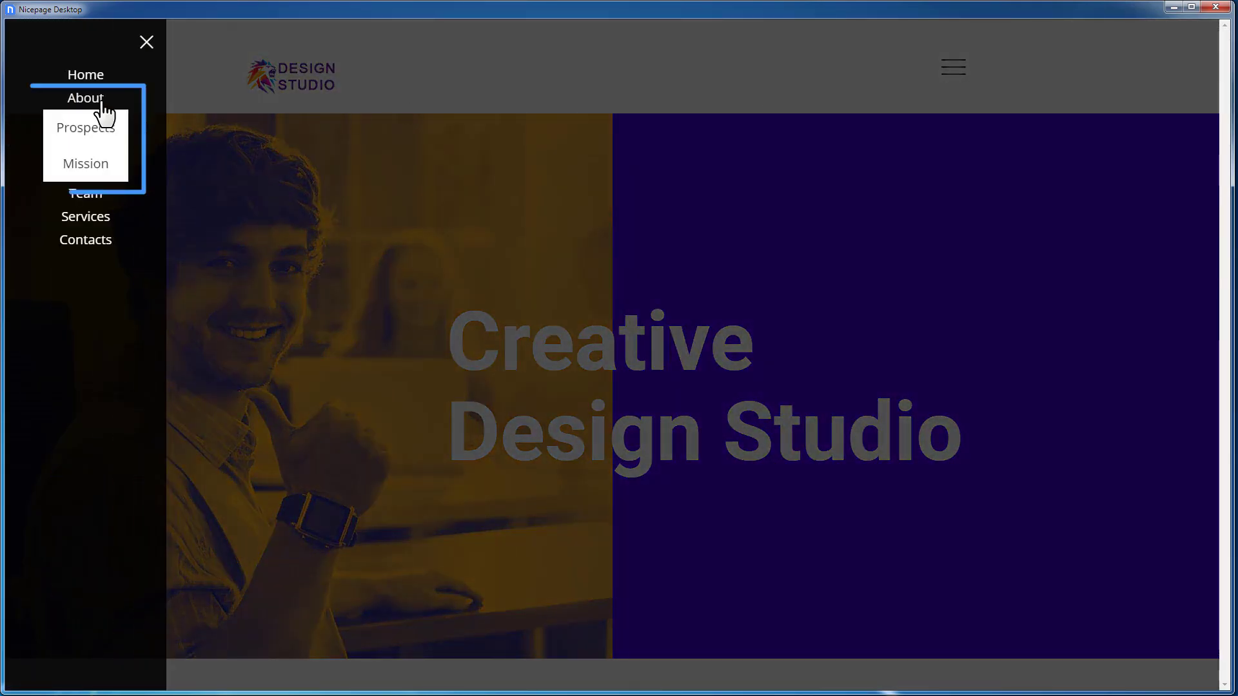
left_click(146, 42)
key("Escape")
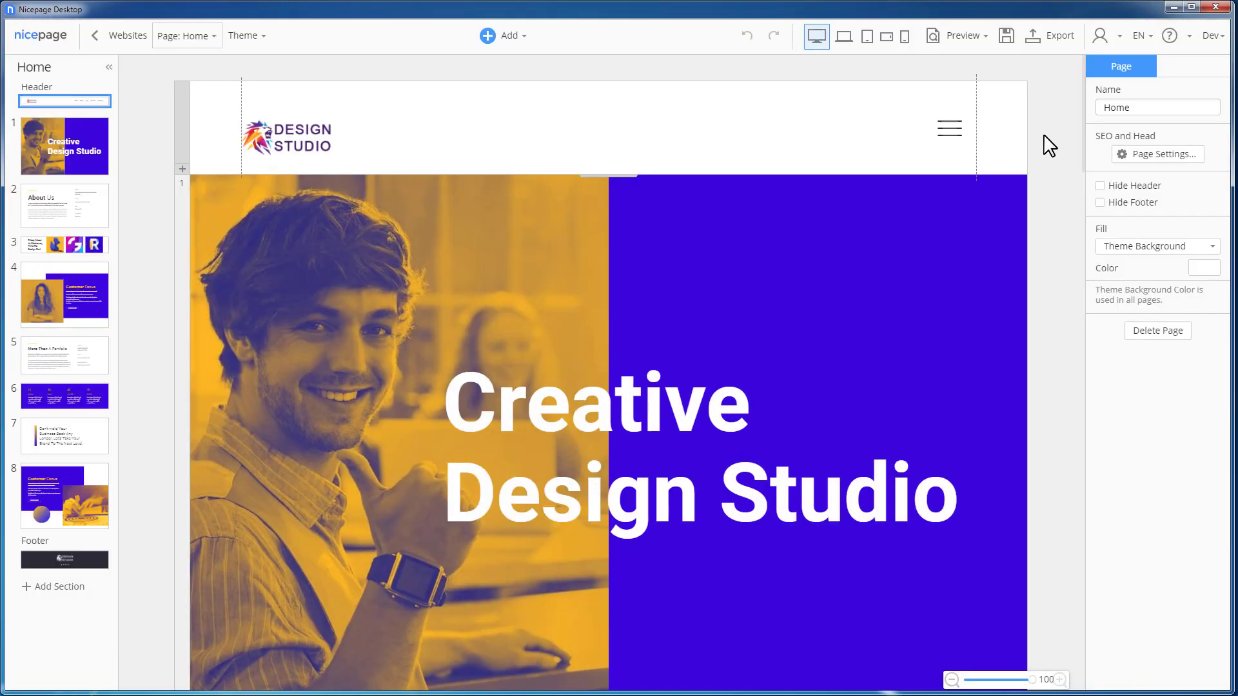